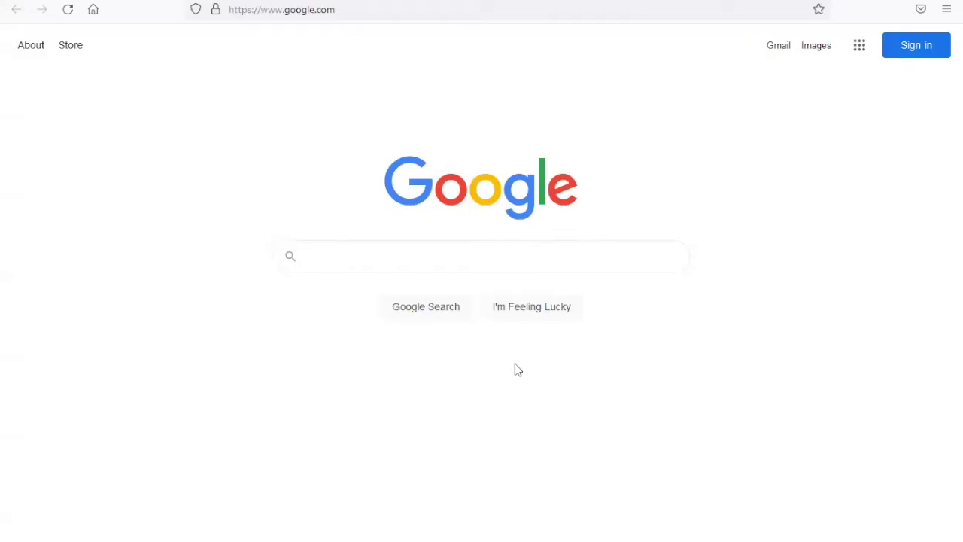
- Search Google for 'bruce hansen textbook' and open the Bruce Hansen's Econometrics page
click(340, 256)
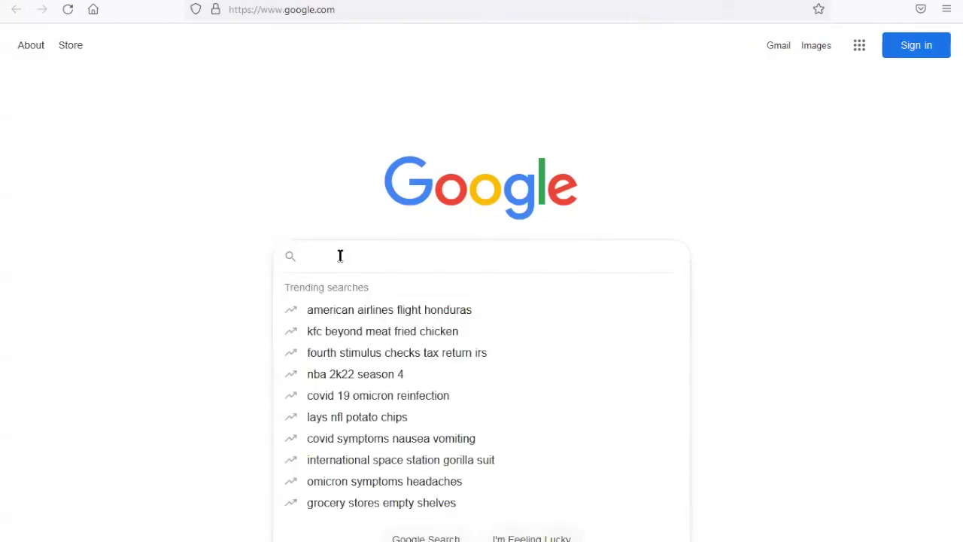
text(bruce )
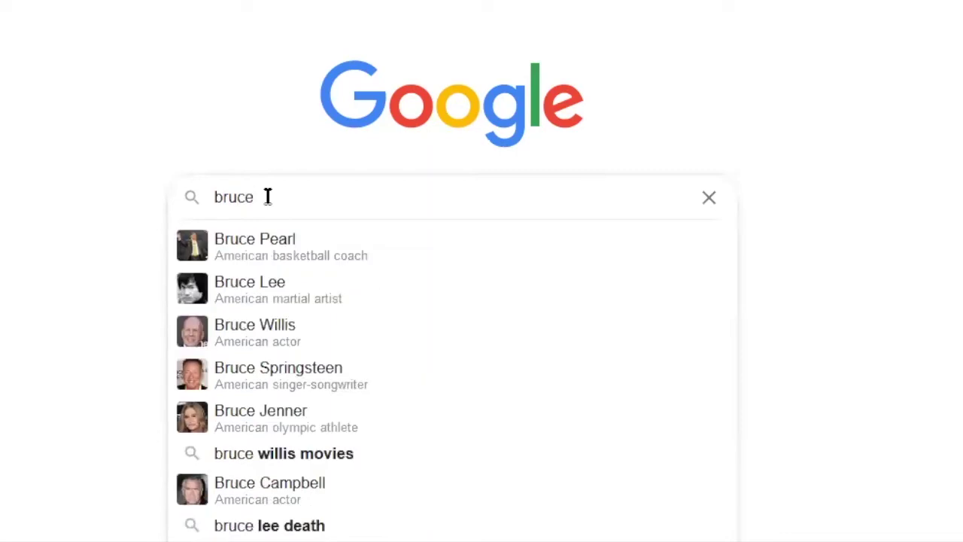
text(hansen textbook)
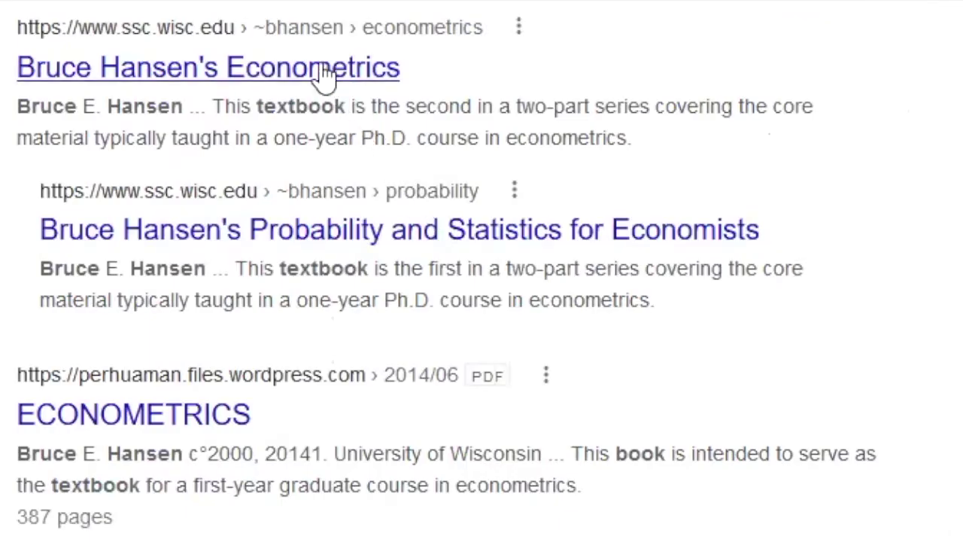
click(280, 184)
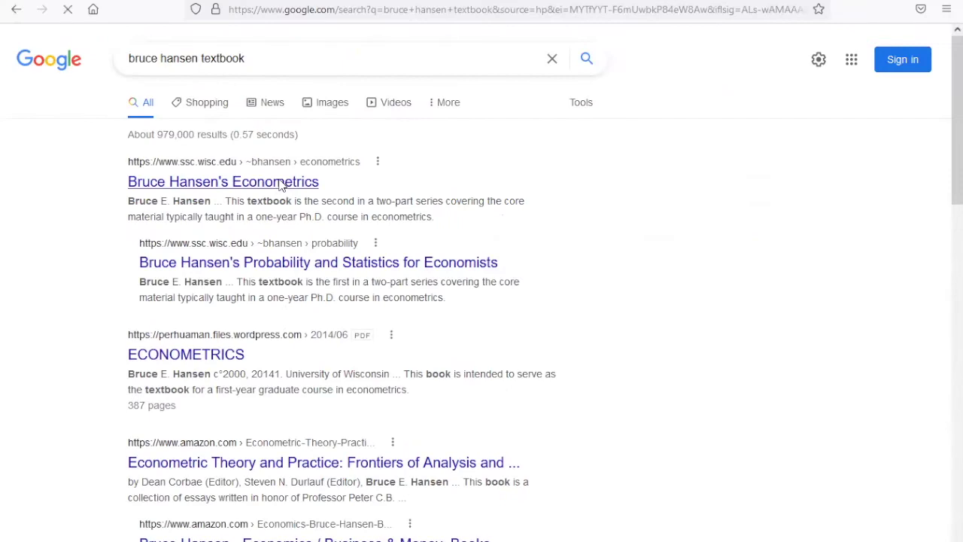
- Scroll down the textbook page to the Data Sets section
scroll(280, 185, down, 2)
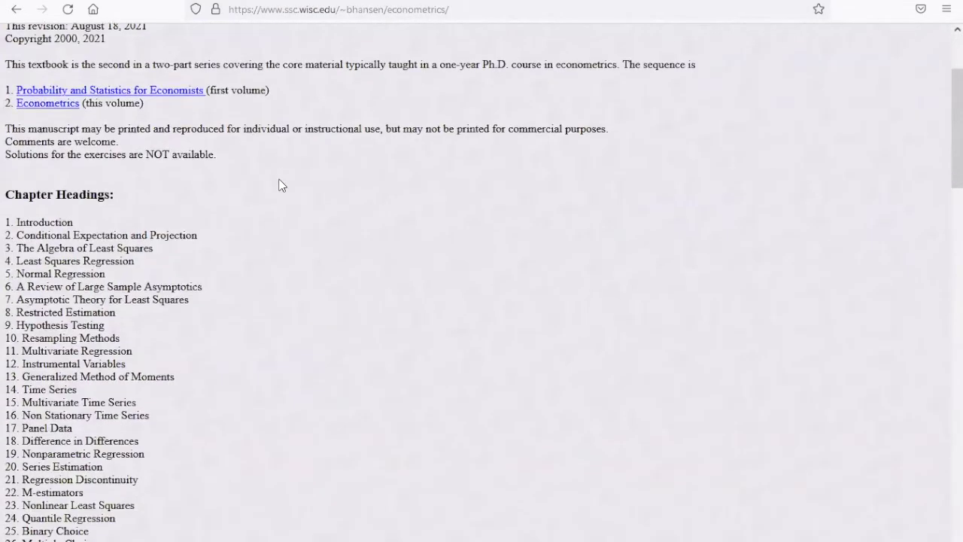
scroll(279, 185, down, 1)
scroll(280, 185, down, 4)
scroll(280, 185, down, 1)
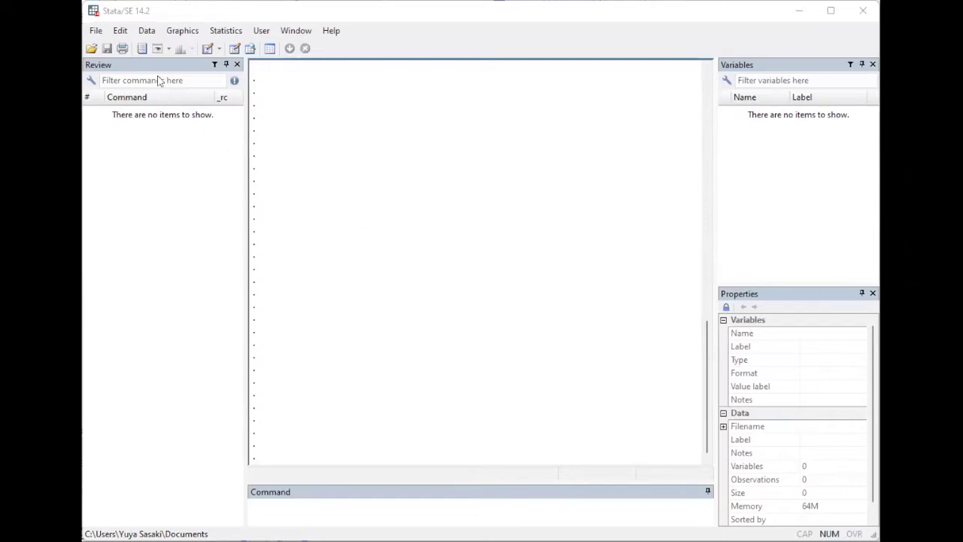
- Set Stata's working directory to the pasted Econometrics_2021\Coding 2.2 folder path
click(96, 30)
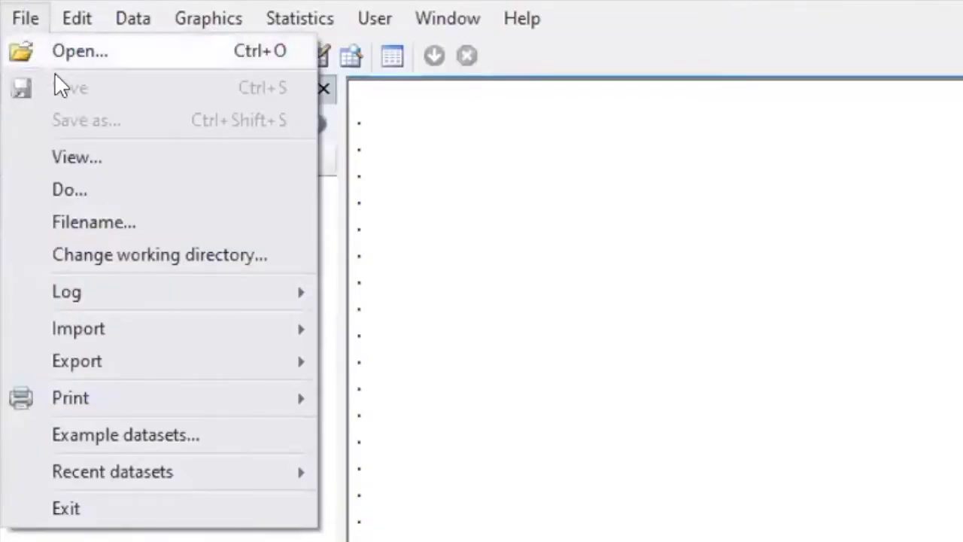
click(146, 256)
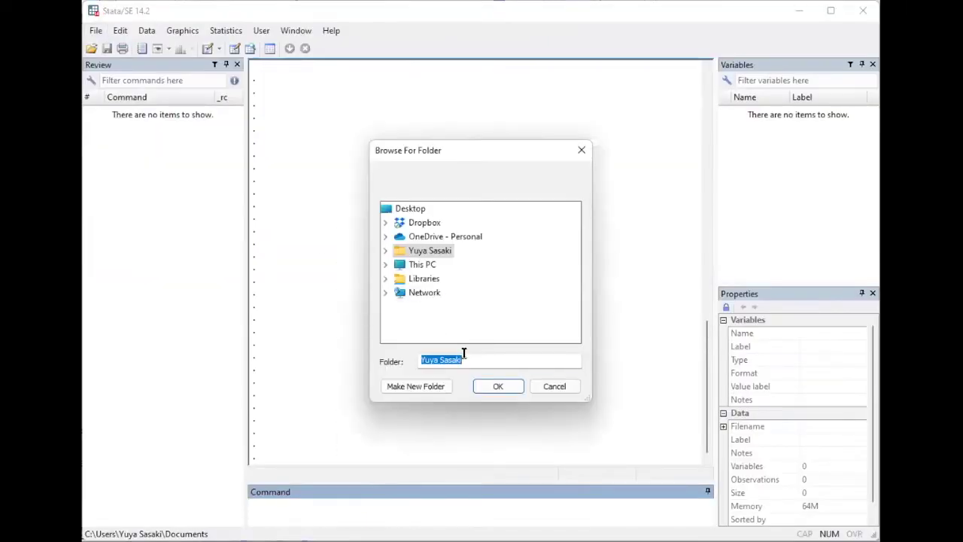
key(ctrl+v)
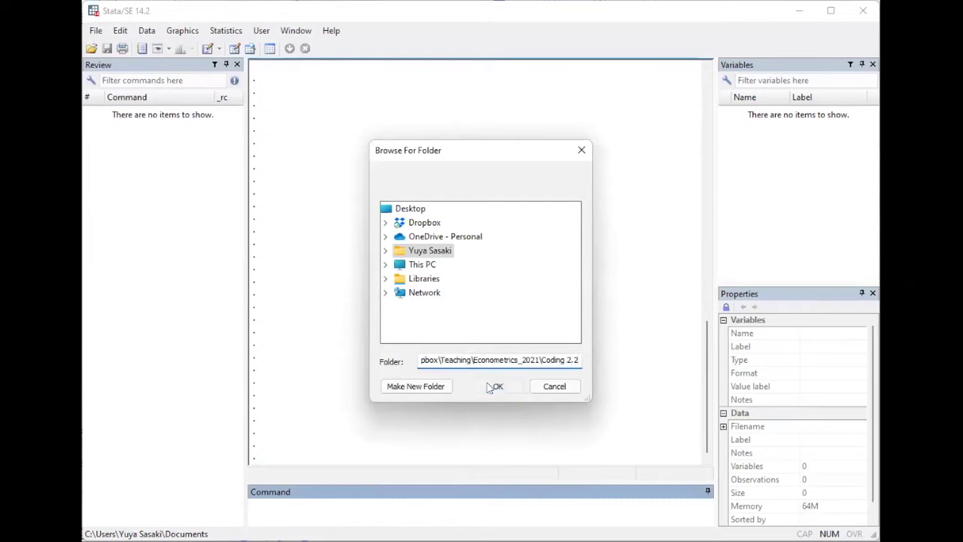
click(489, 388)
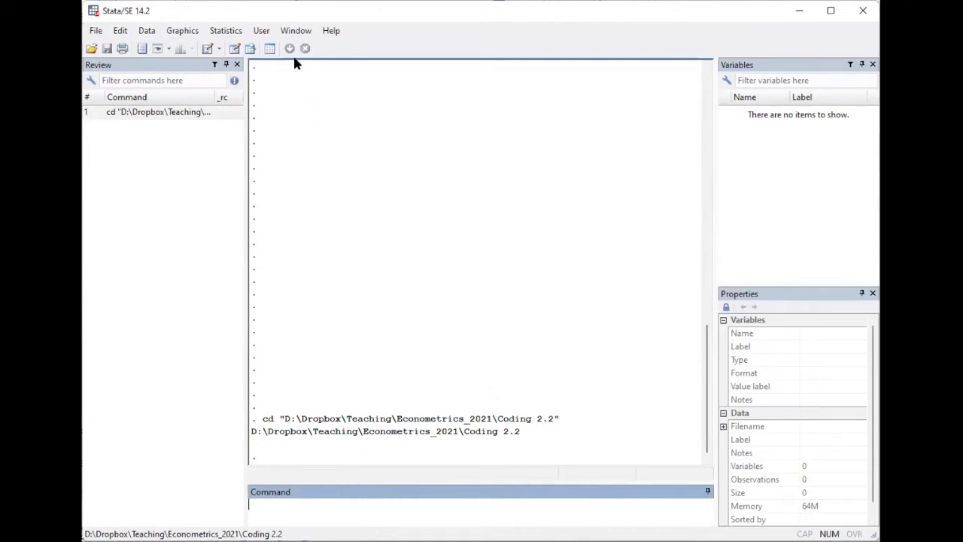
- Create a new empty do-file in the Do-file Editor
click(293, 31)
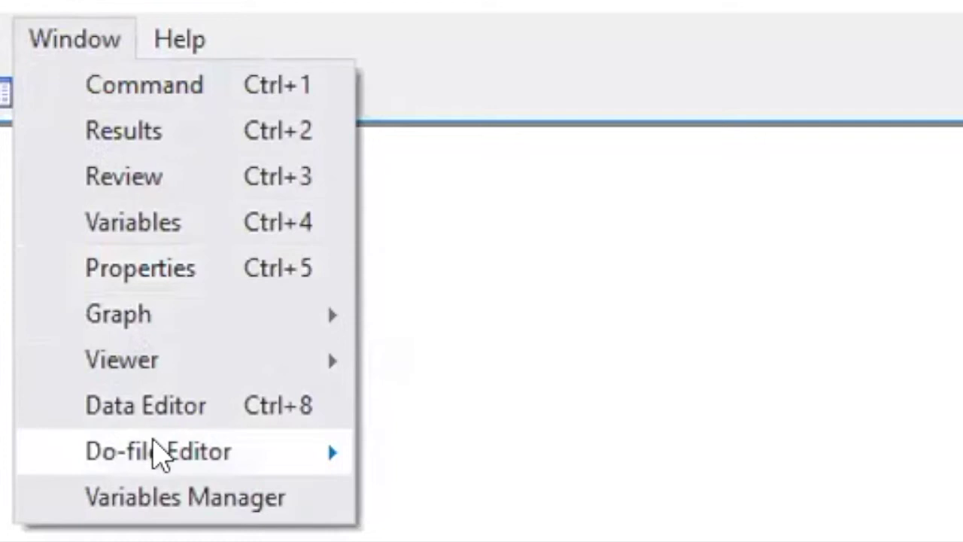
mouse_move(158, 451)
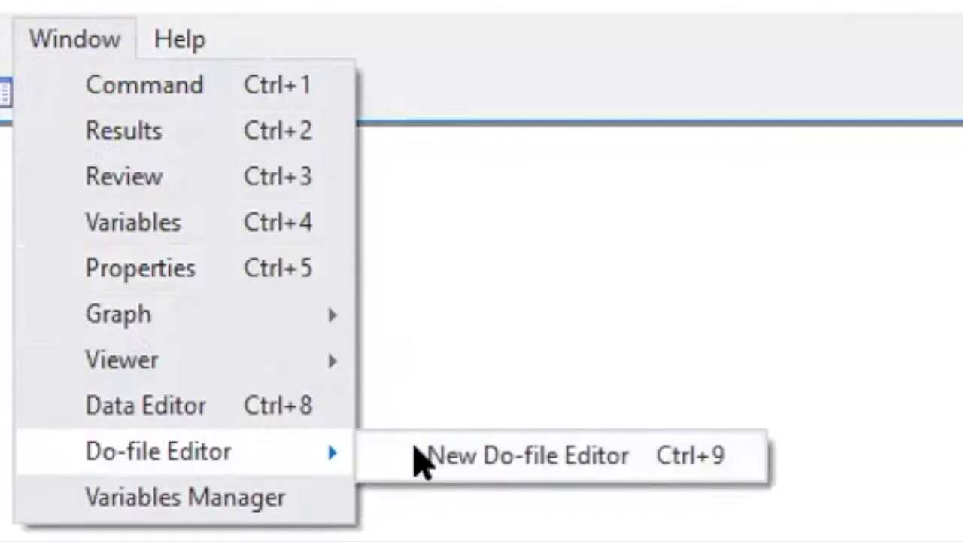
click(420, 459)
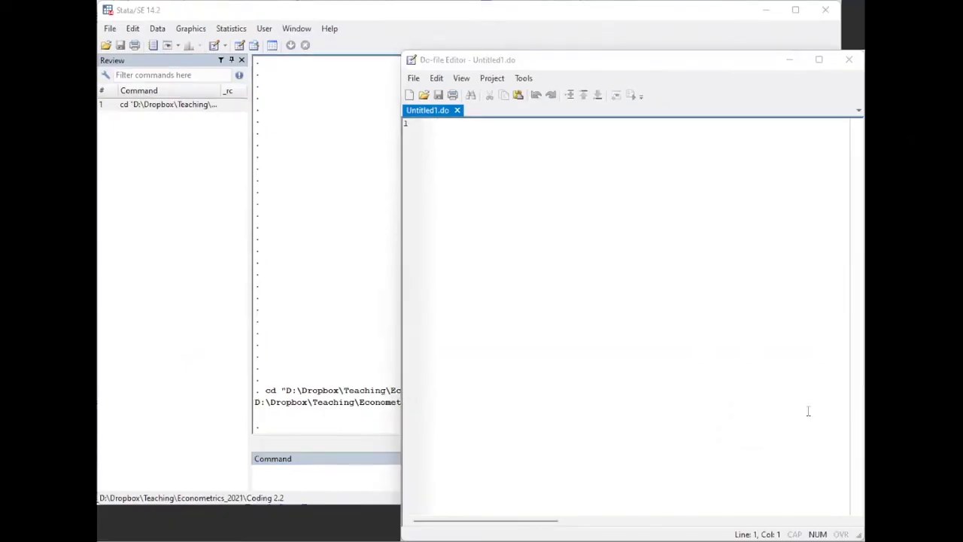
click(507, 184)
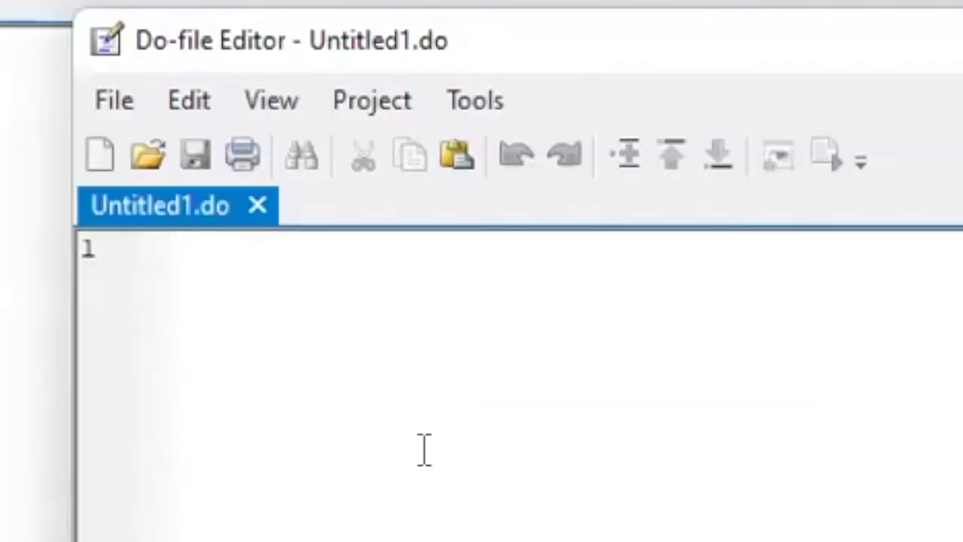
- Write 'clear' as the do-file's first line, followed by blank lines
text(clear)
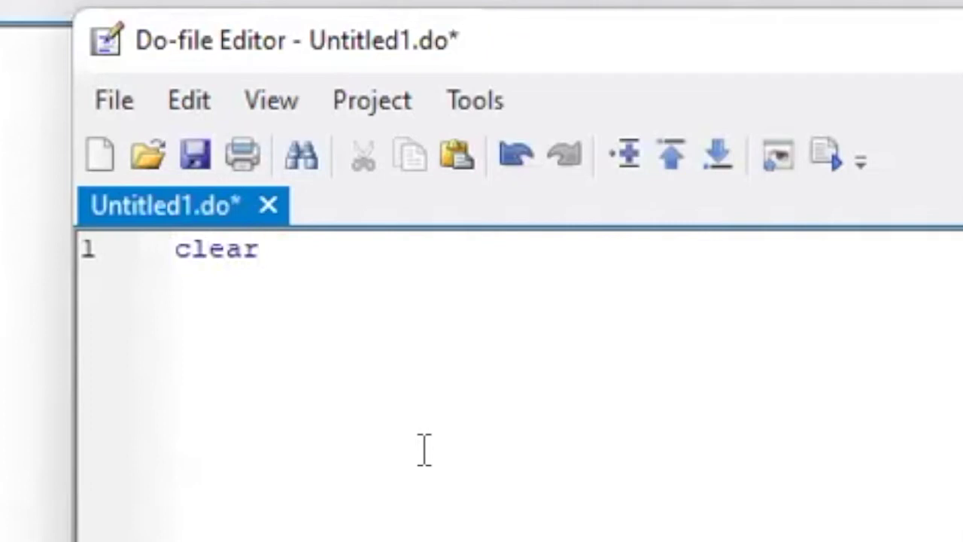
key(Left)
key(shift+Right)
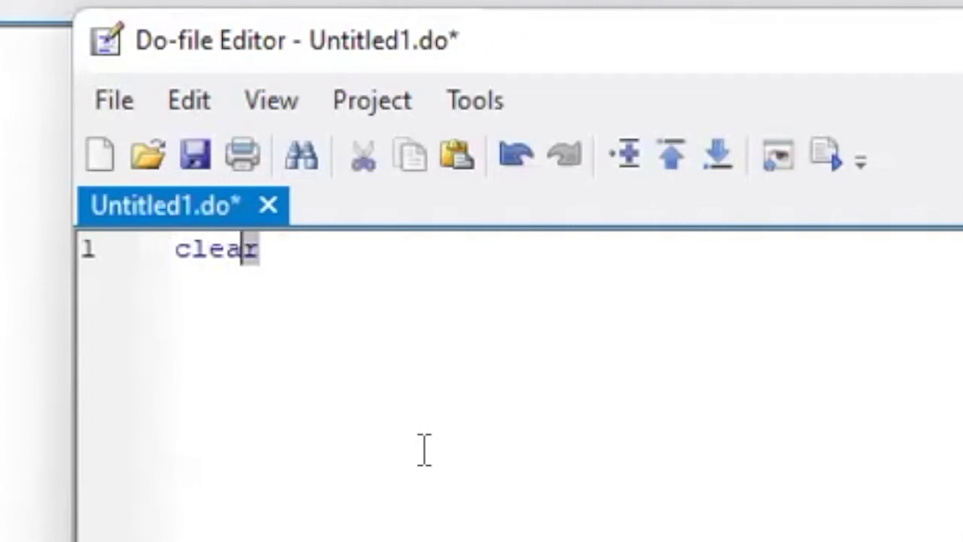
key(shift+Home)
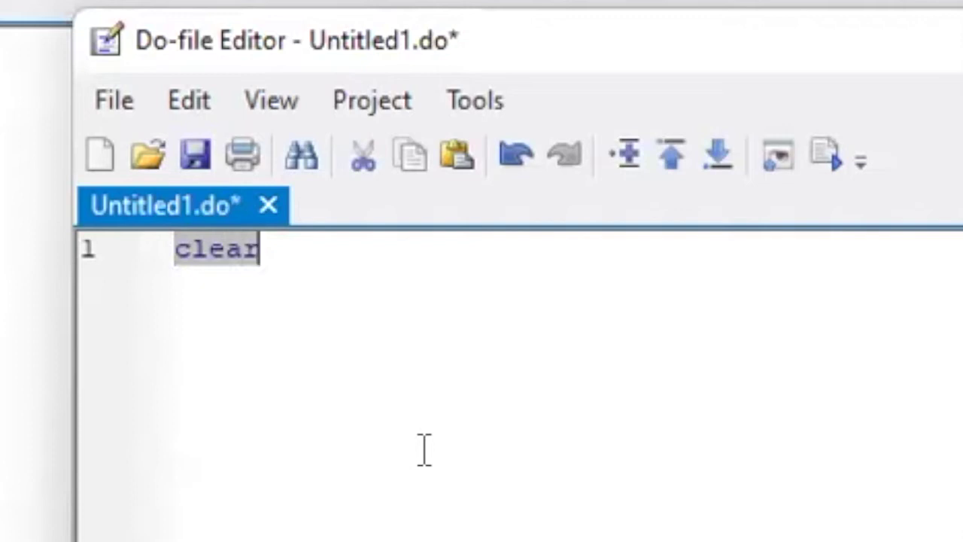
key(End)
key(Return)
key(Return)
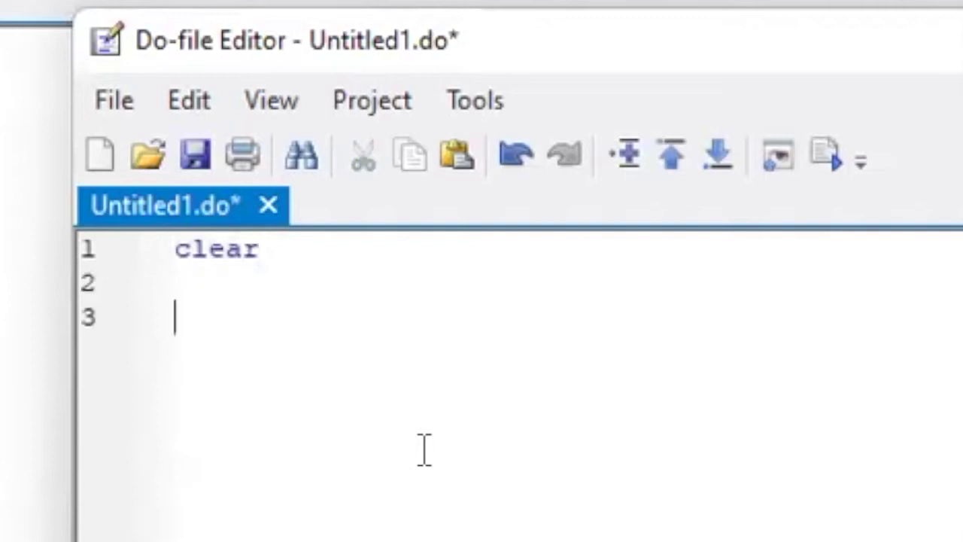
- Add 'use cps09mar.dta' to the do-file and run it to load the dataset
text(use c)
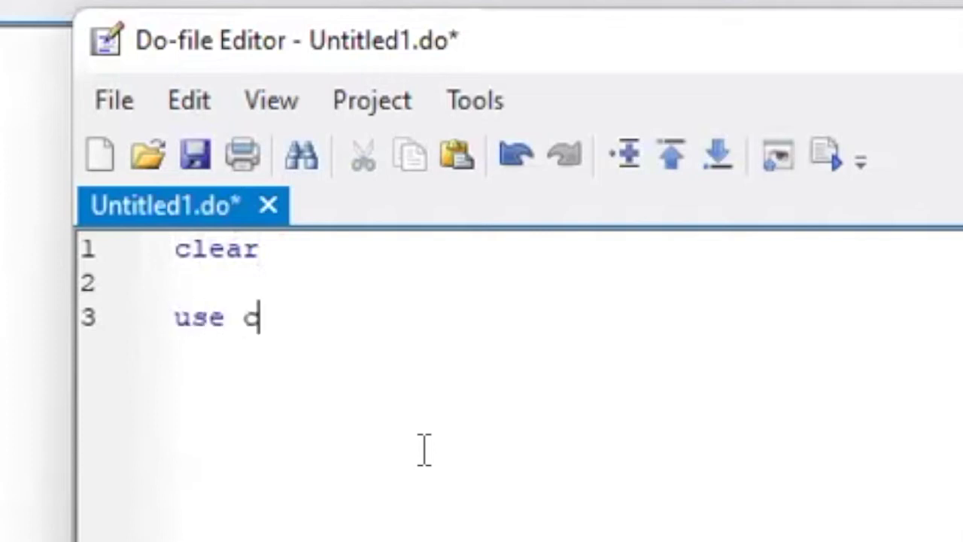
text(ps09mar)
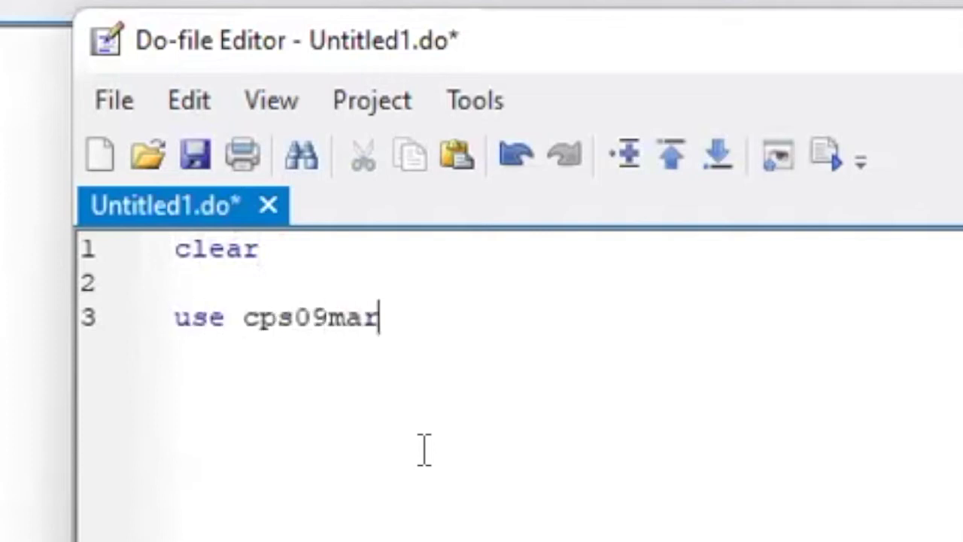
text(.dta)
key(shift+Up)
key(shift+Down)
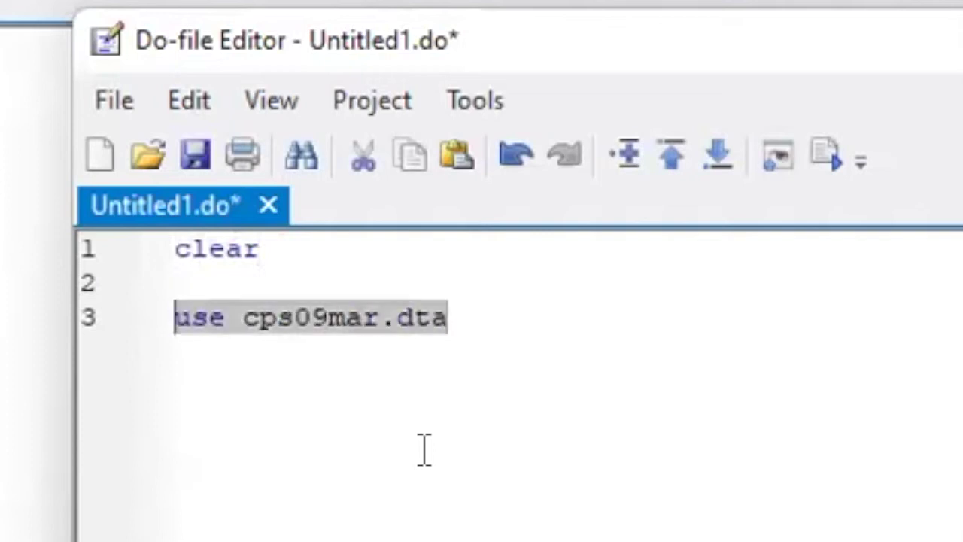
key(ctrl+d)
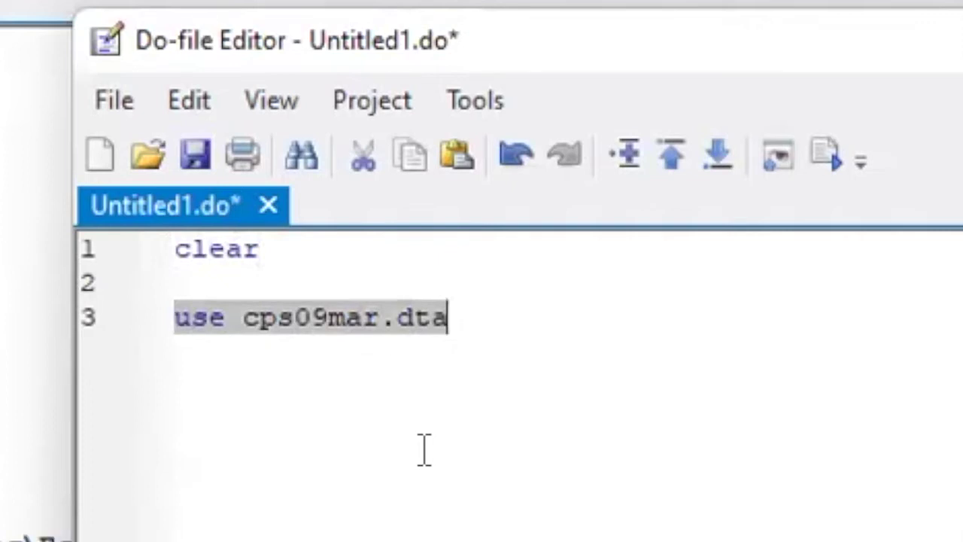
click(424, 450)
key(Return)
key(Return)
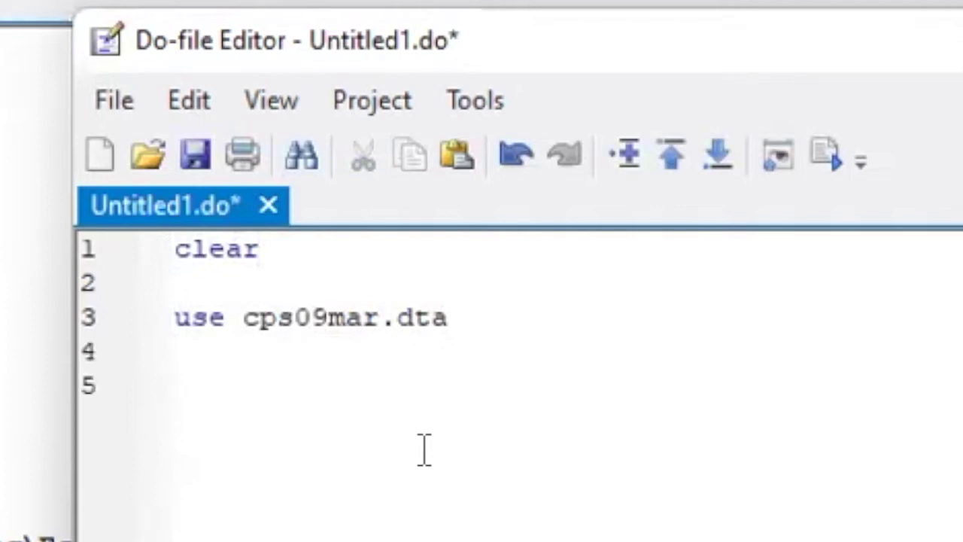
- Add and run the line 'gen wage = earnings / hours / week'
text(gen )
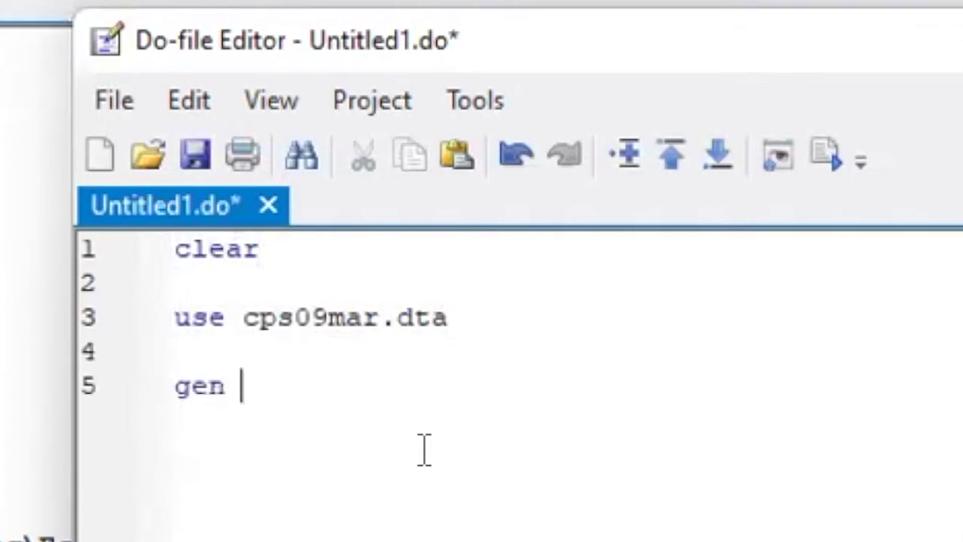
text(wage = )
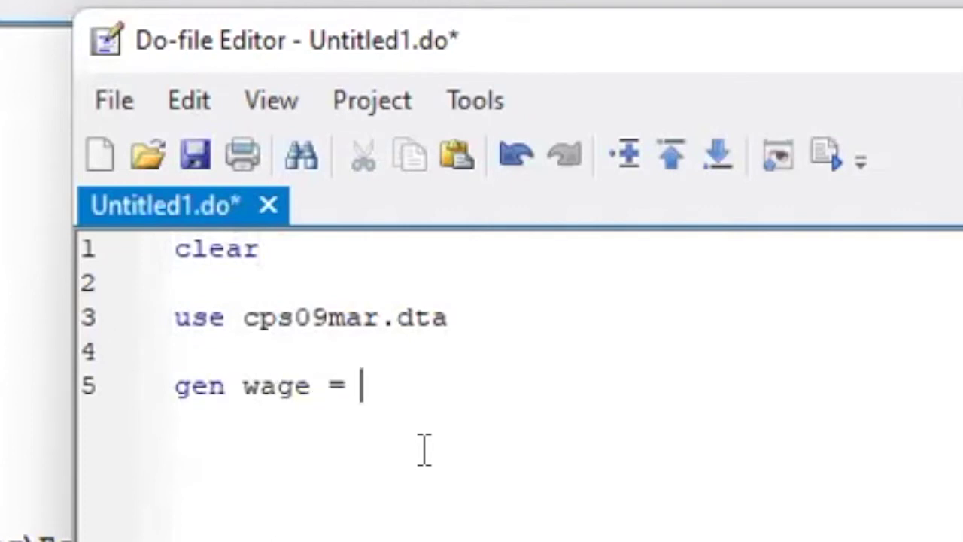
text(earnings / hou)
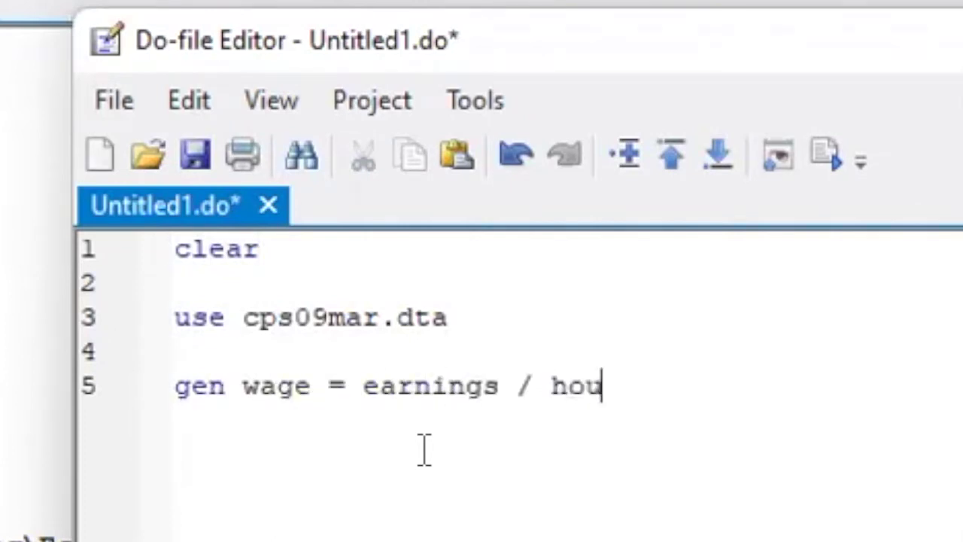
text(rs / wee)
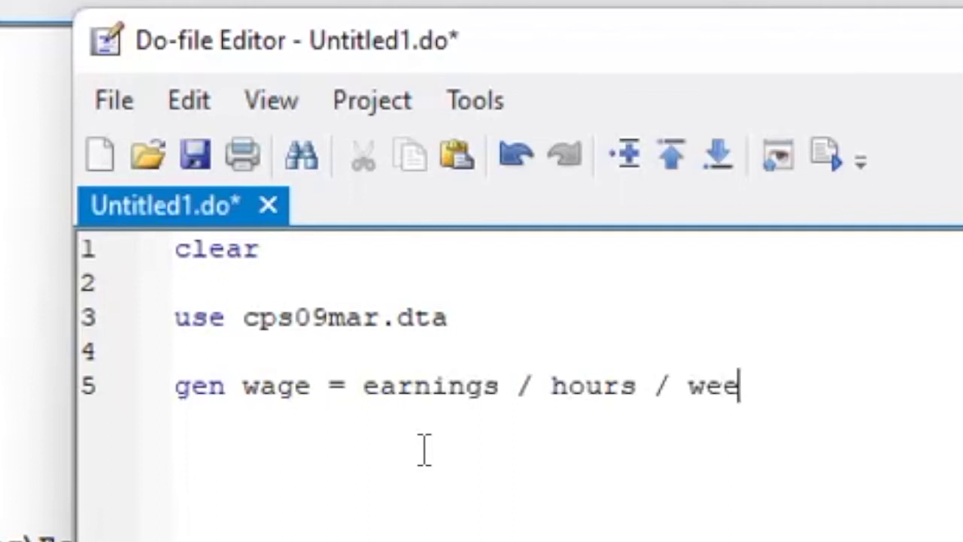
text(k)
key(shift+Up)
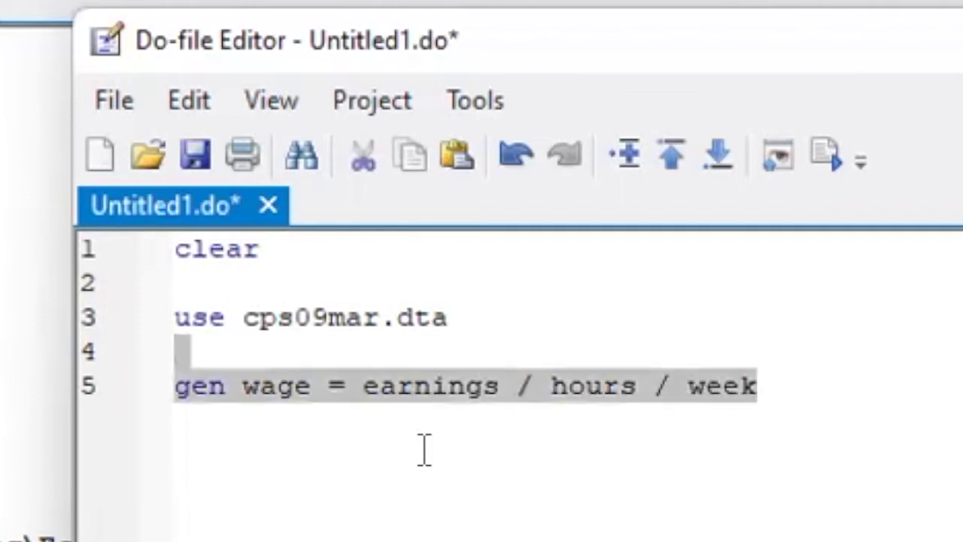
key(ctrl+d)
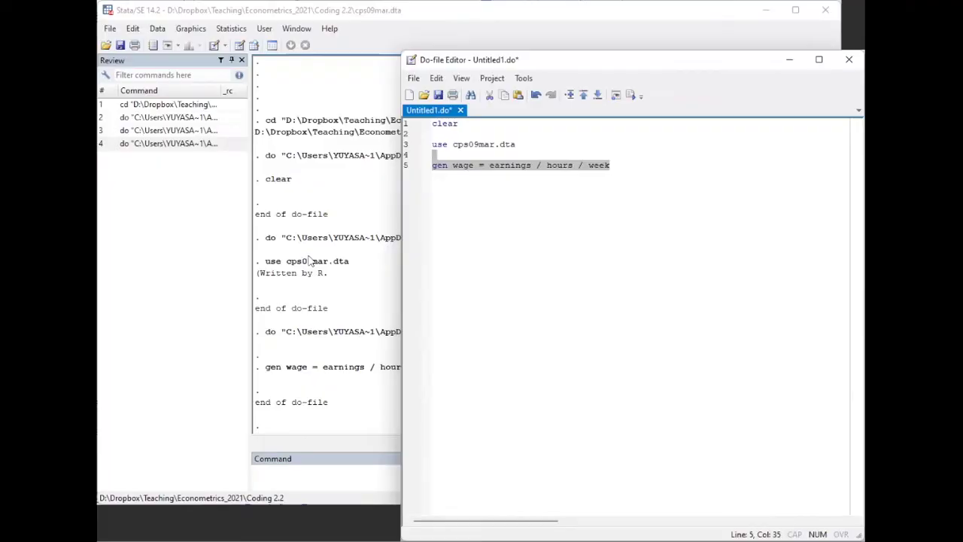
- Run 'de' and check that wage is listed as a float variable
click(308, 261)
text(de)
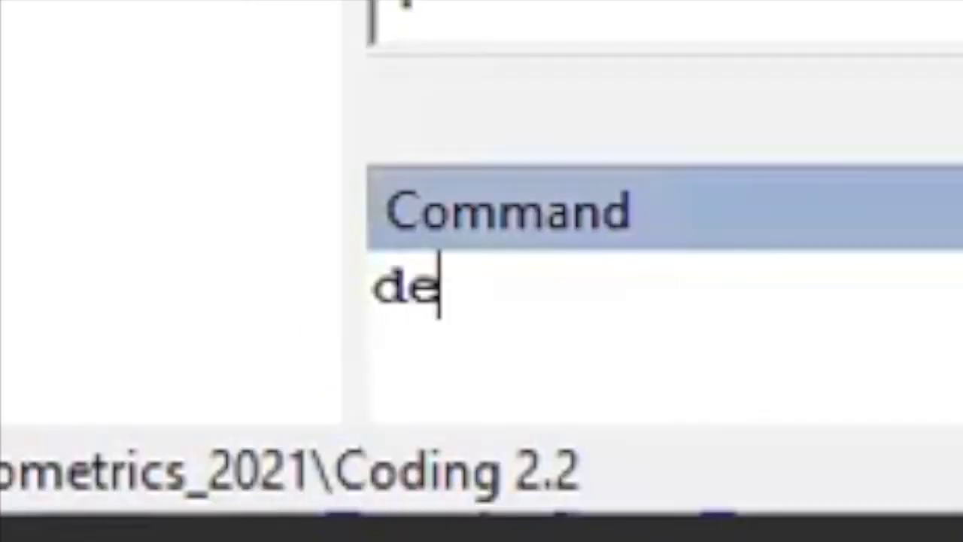
key(Return)
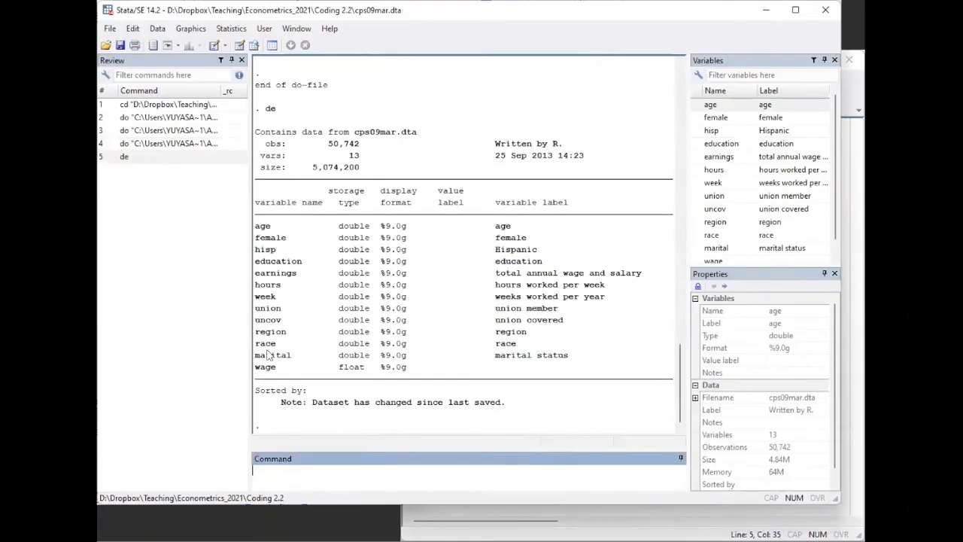
drag(253, 368, 277, 374)
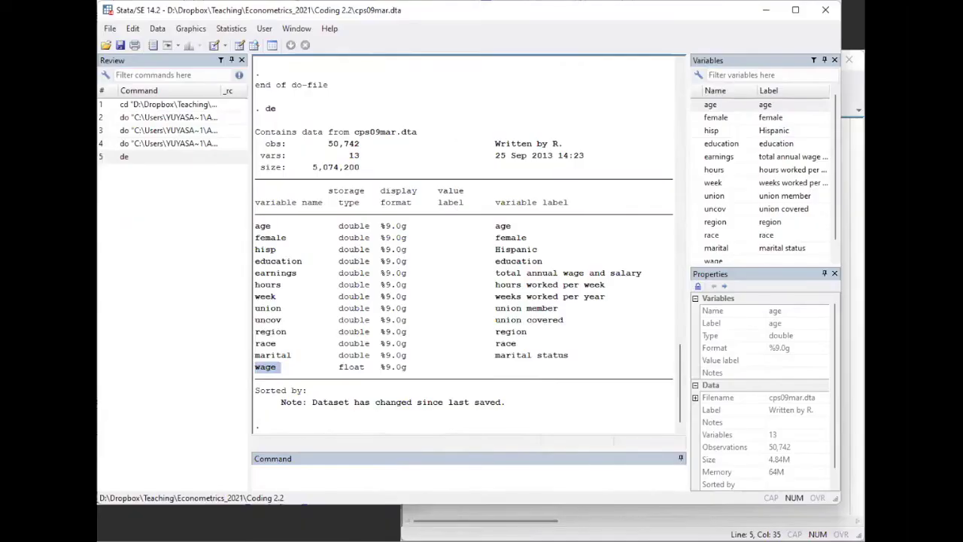
key(alt+Tab)
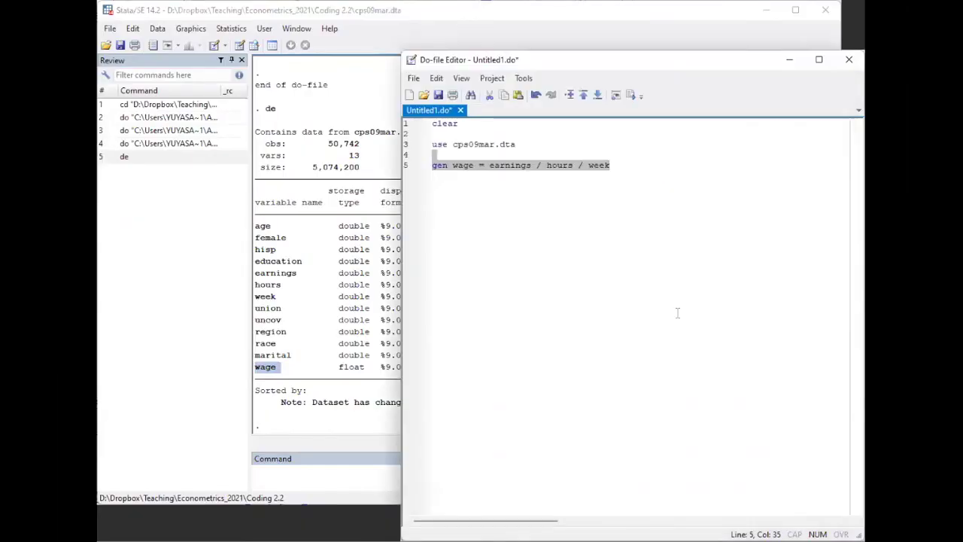
- Add 'gen logwage = log(wage)' and rerun the whole do-file from line 1
key(Down)
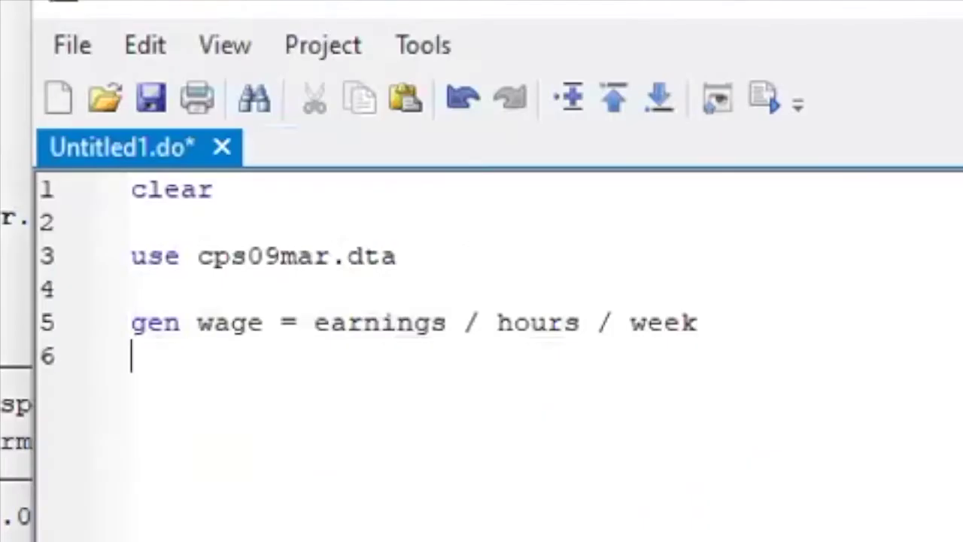
text(gen )
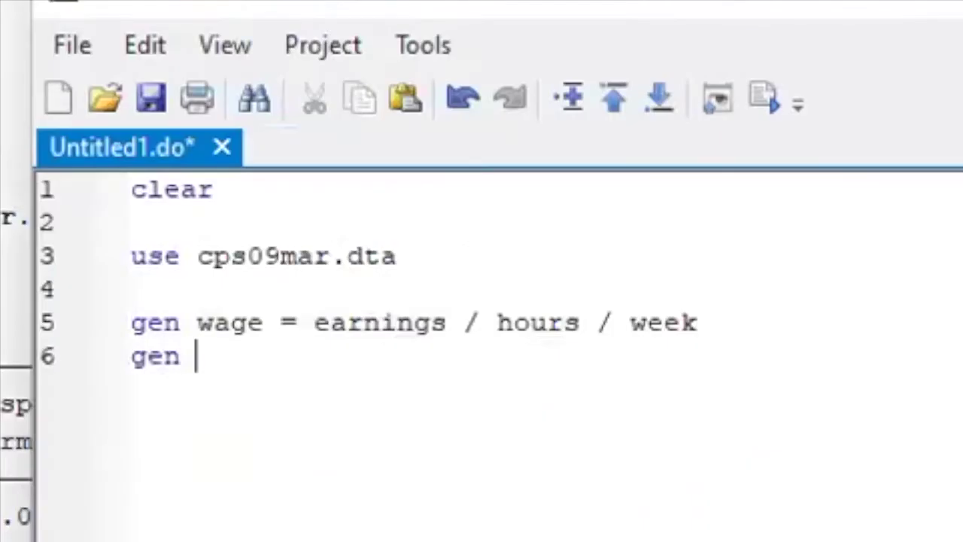
text(logwage )
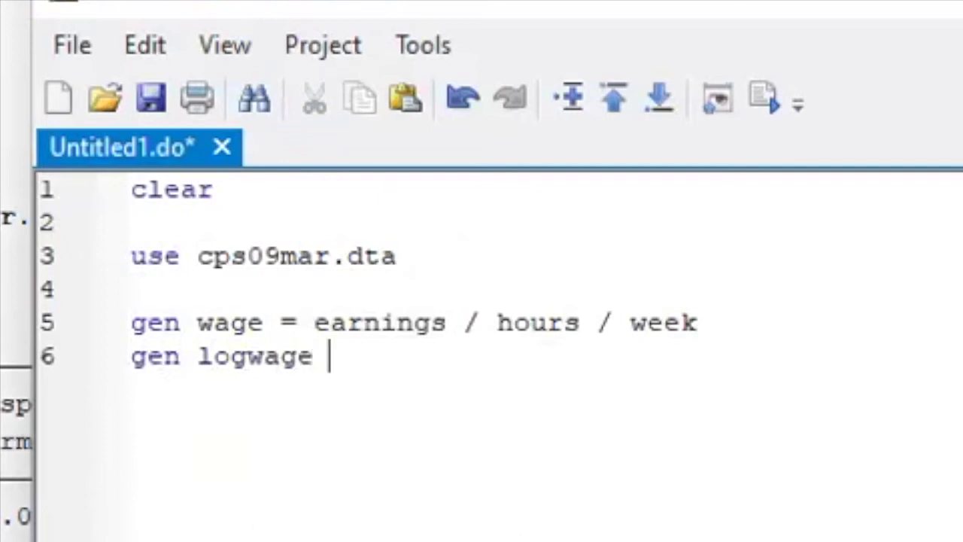
text(= log(wage)
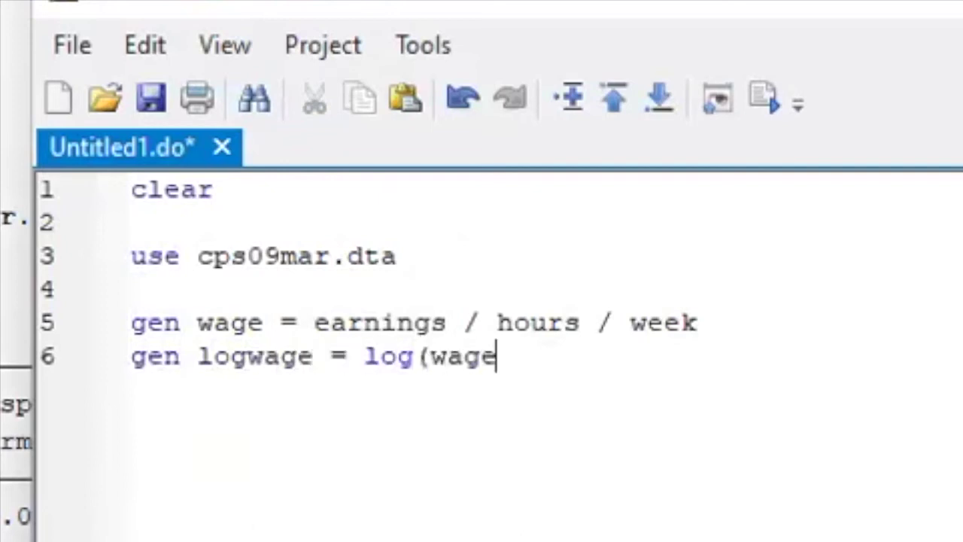
text())
key(shift+Up)
key(shift+Up)
key(shift+Left)
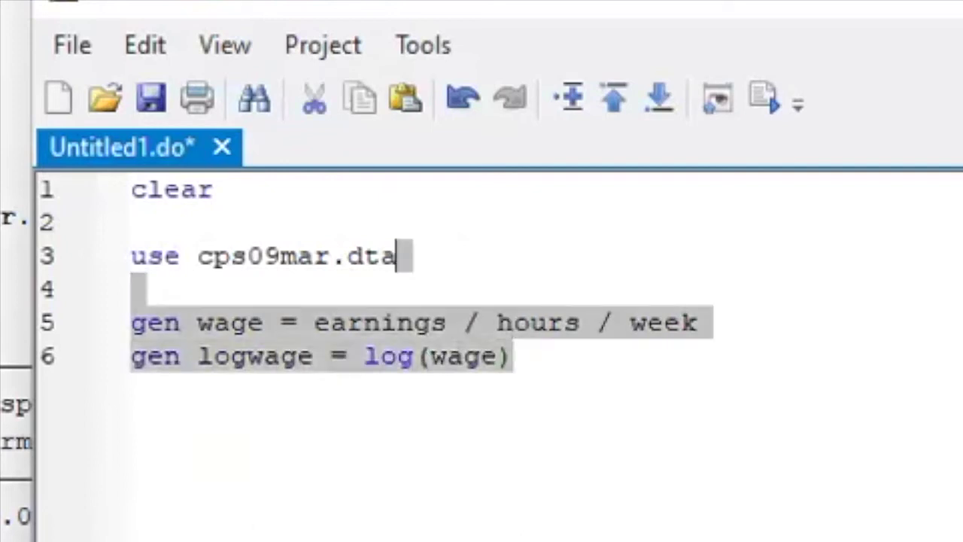
key(shift+Up)
key(shift+Up)
key(shift+Home)
key(ctrl+d)
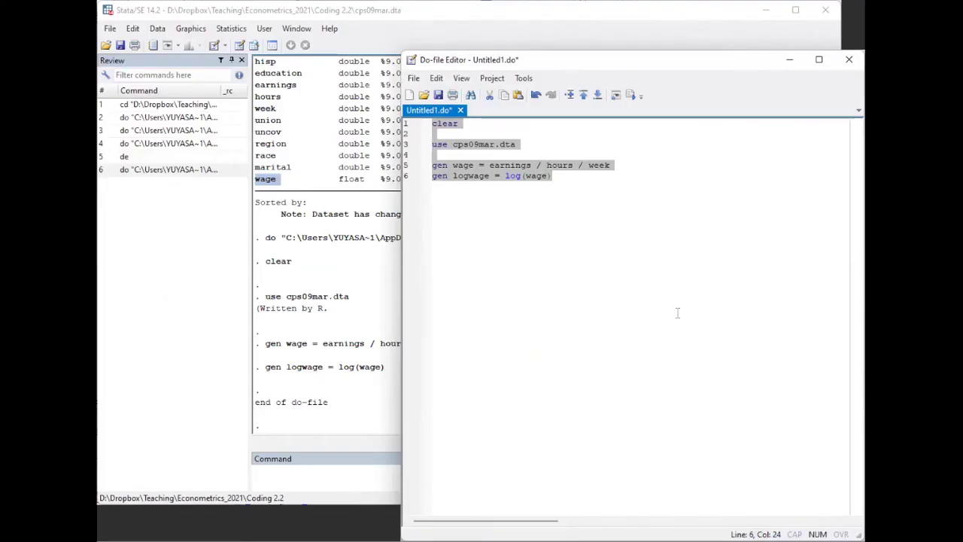
- Run 'de' again to confirm wage and logwage are both listed
click(346, 282)
text(d)
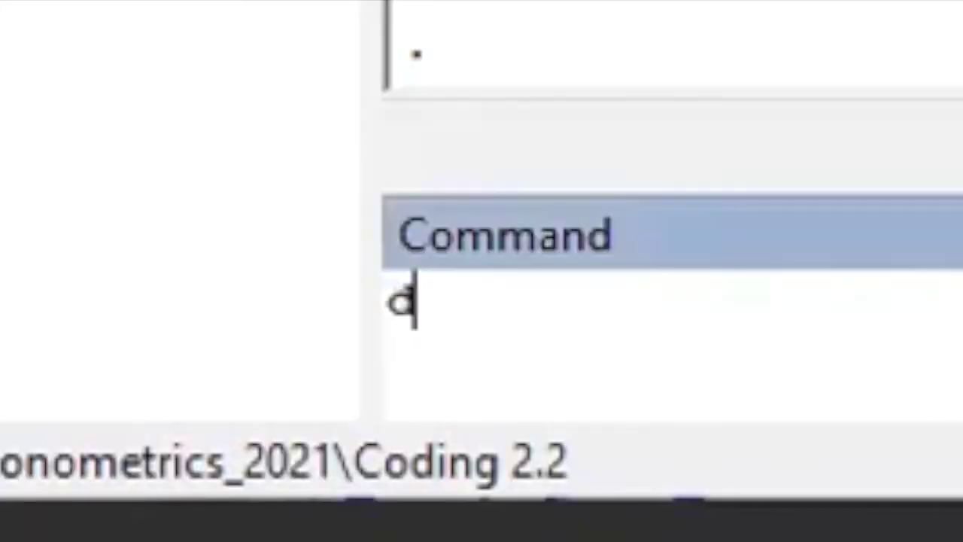
text(e)
key(Return)
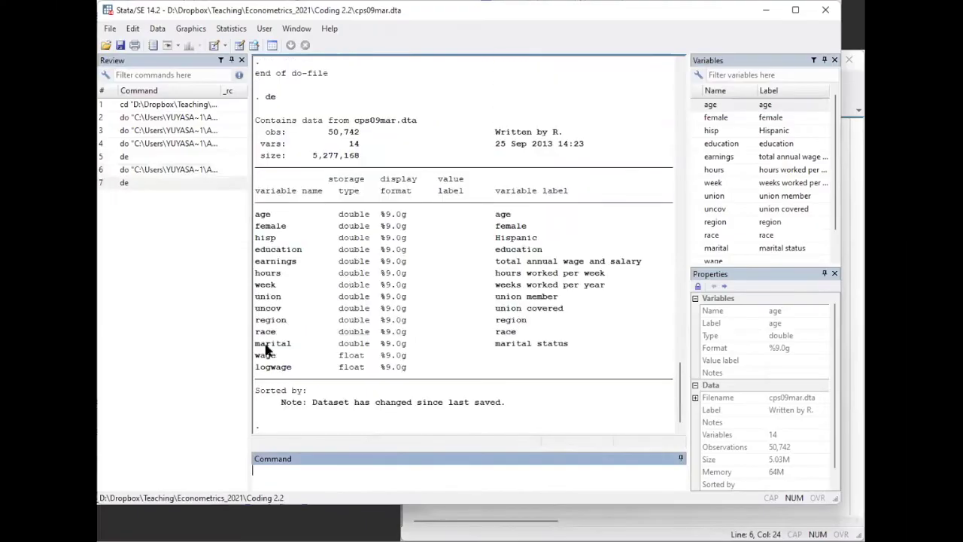
drag(256, 352, 291, 369)
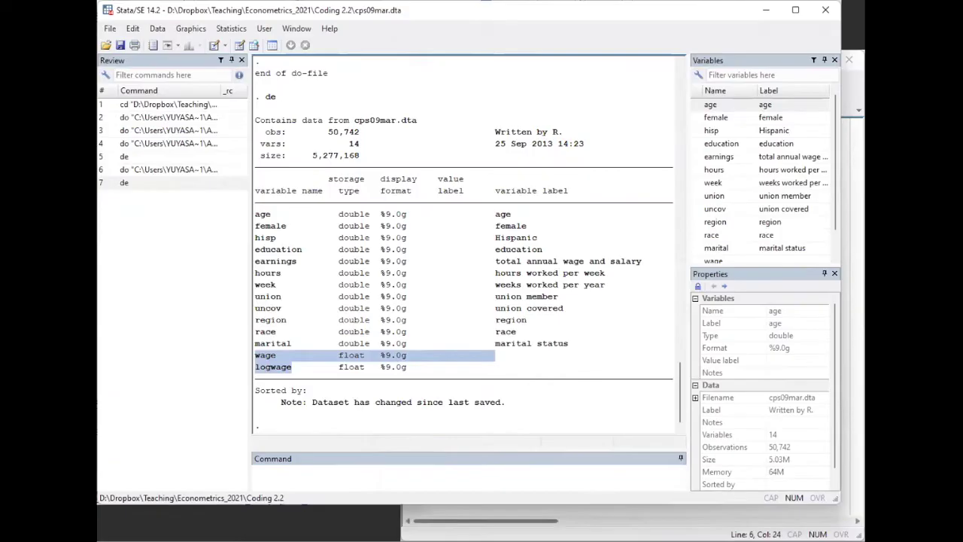
key(alt+Tab)
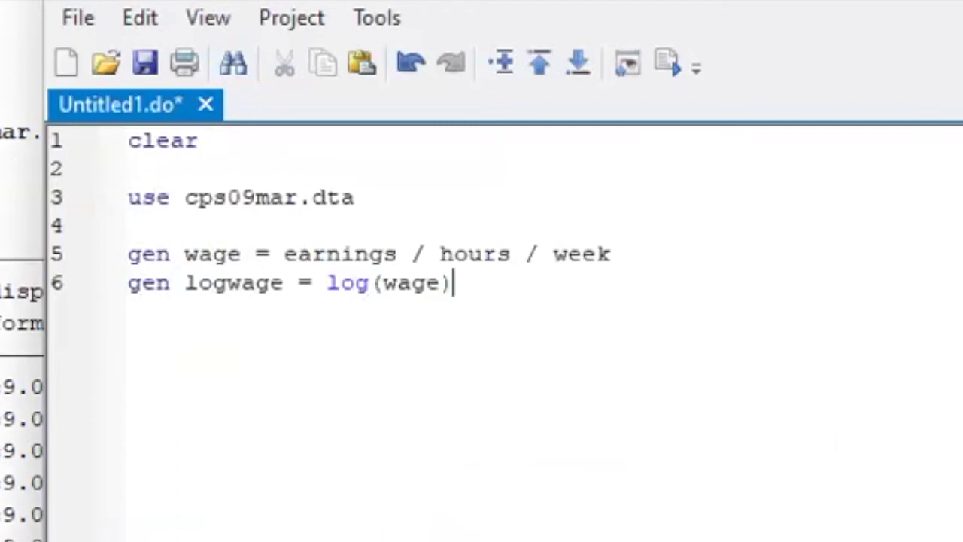
- Add and run 'kdensity wage' on line 8, then close the density graph
key(Return)
key(Return)
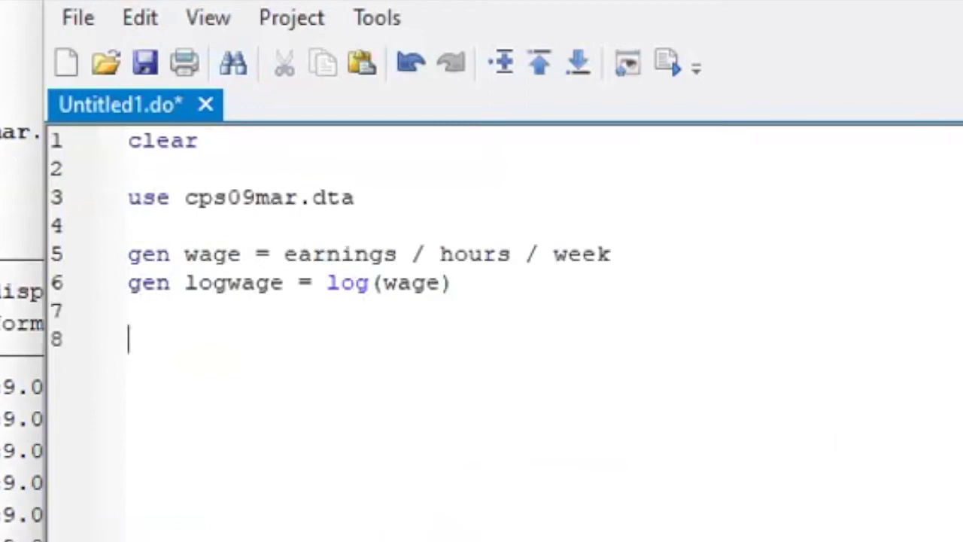
text(kdensi)
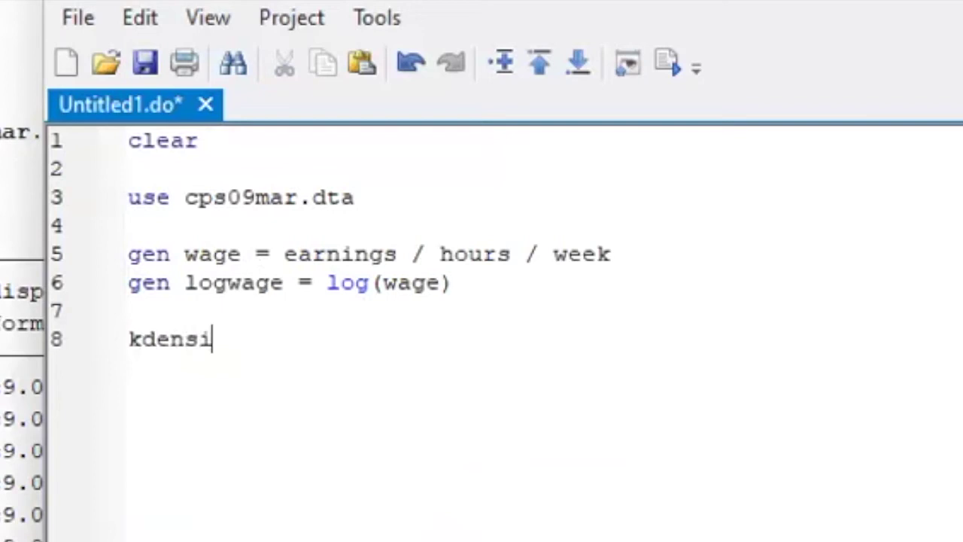
text(ty wage)
key(shift+Home)
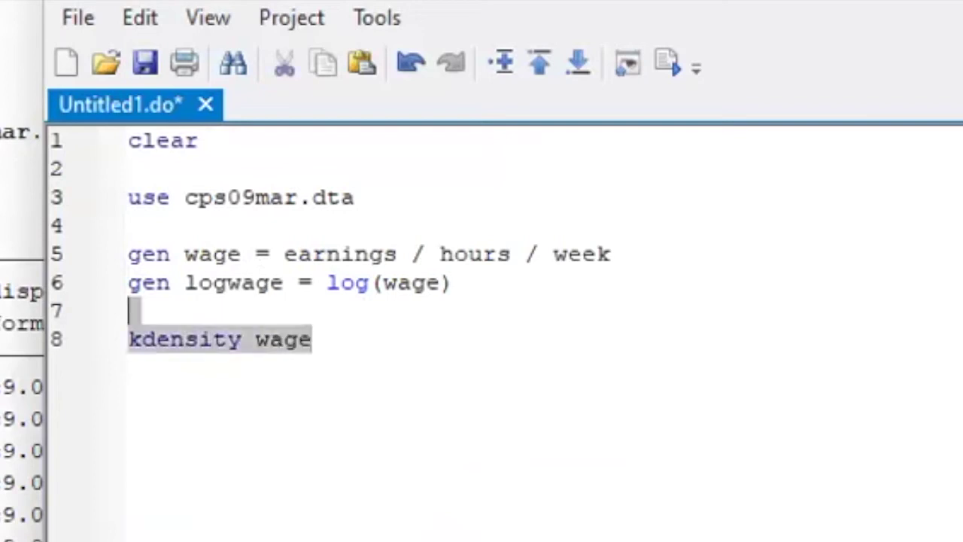
key(ctrl+d)
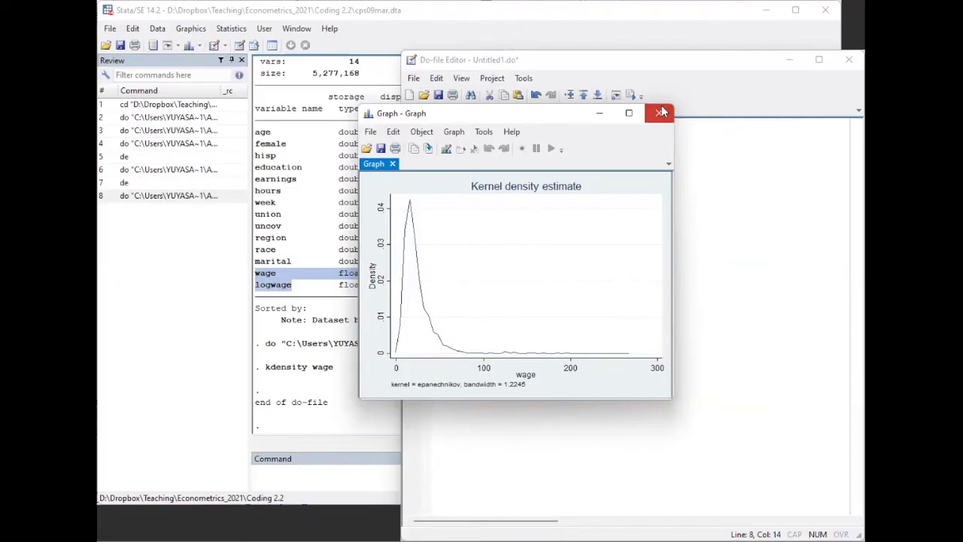
click(662, 109)
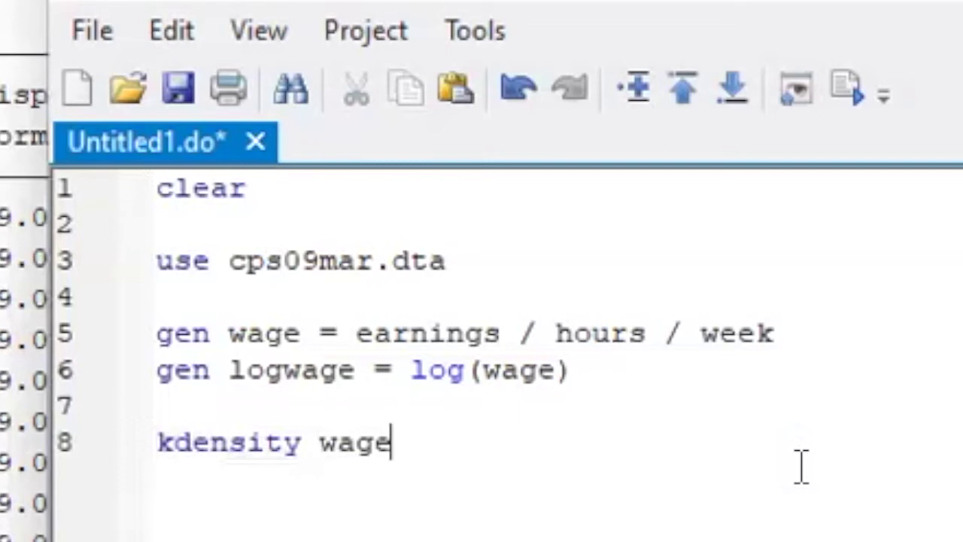
- Rewrite line 8 as 'tw kdensity wage, range(0 70)'
text(, rang)
key(BackSpace)
text(nge)
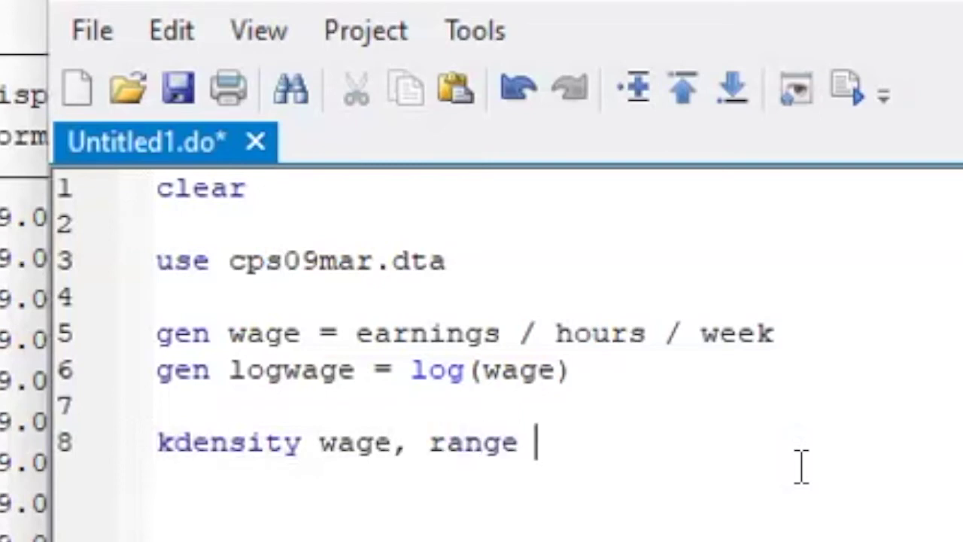
key(BackSpace)
text((0 70)
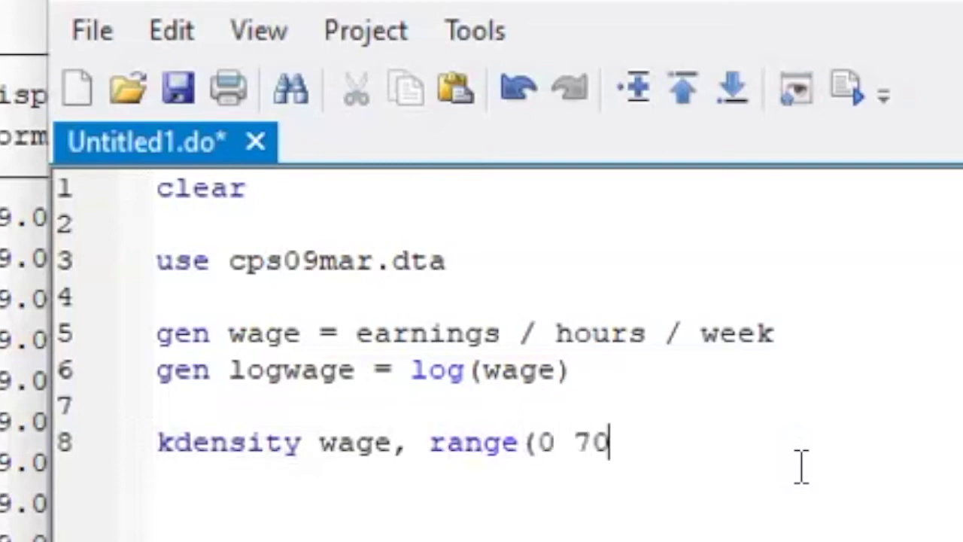
text())
key(Home)
text(tw)
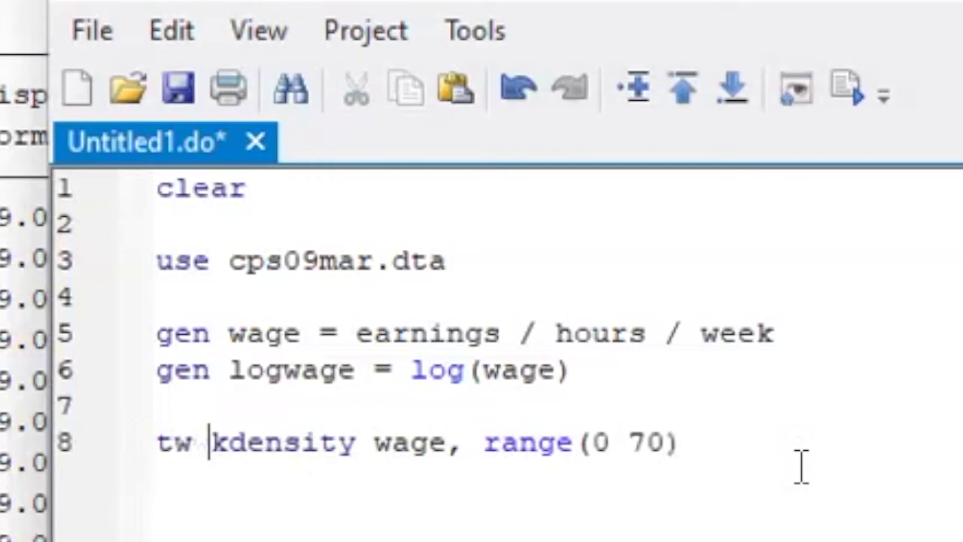
- Run the 0–70 wage density line and close the resulting graph
key(Up)
key(Down)
key(Home)
key(shift+End)
key(ctrl+c)
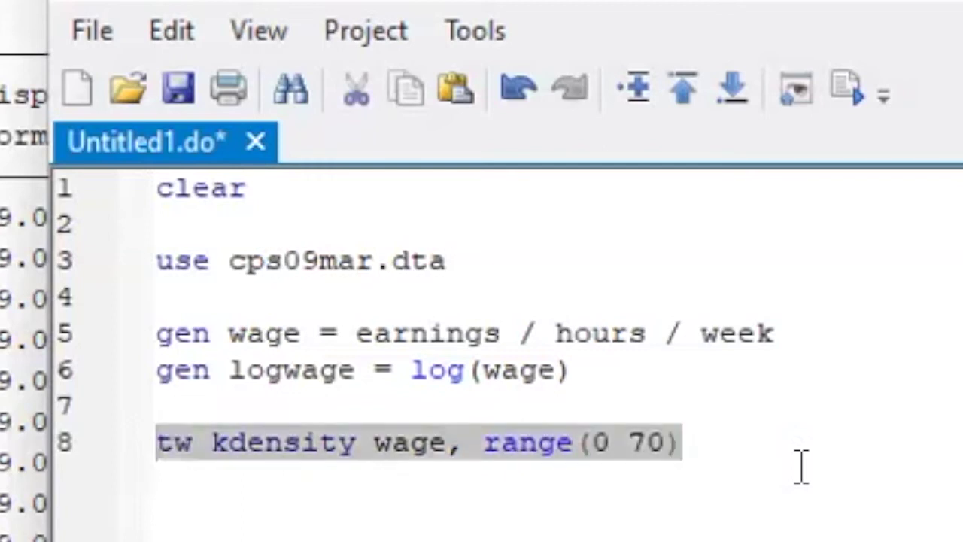
key(ctrl+d)
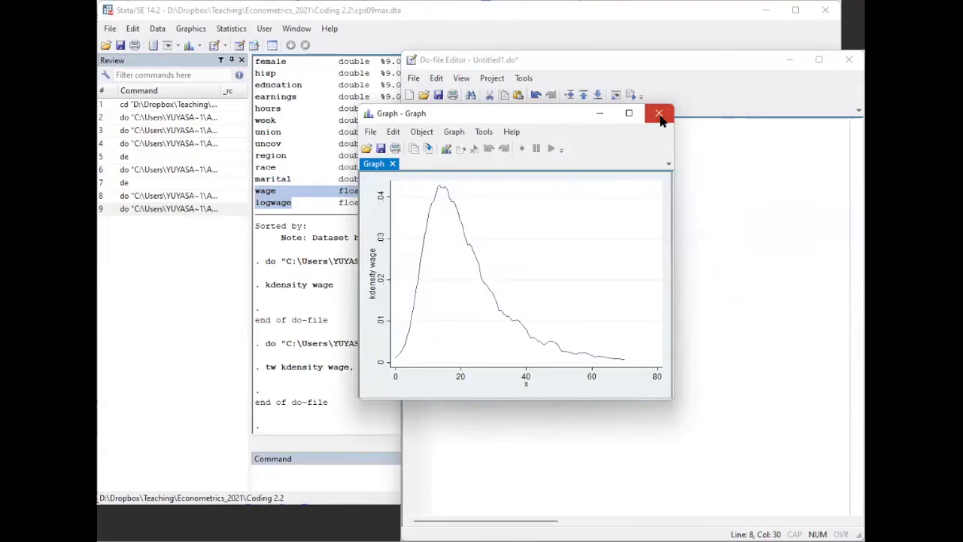
click(659, 115)
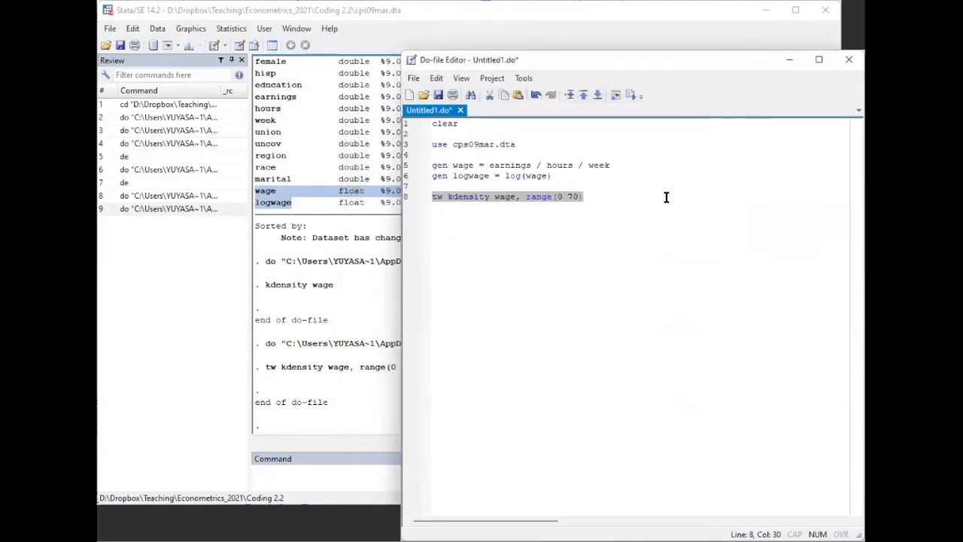
click(664, 198)
key(shift+Home)
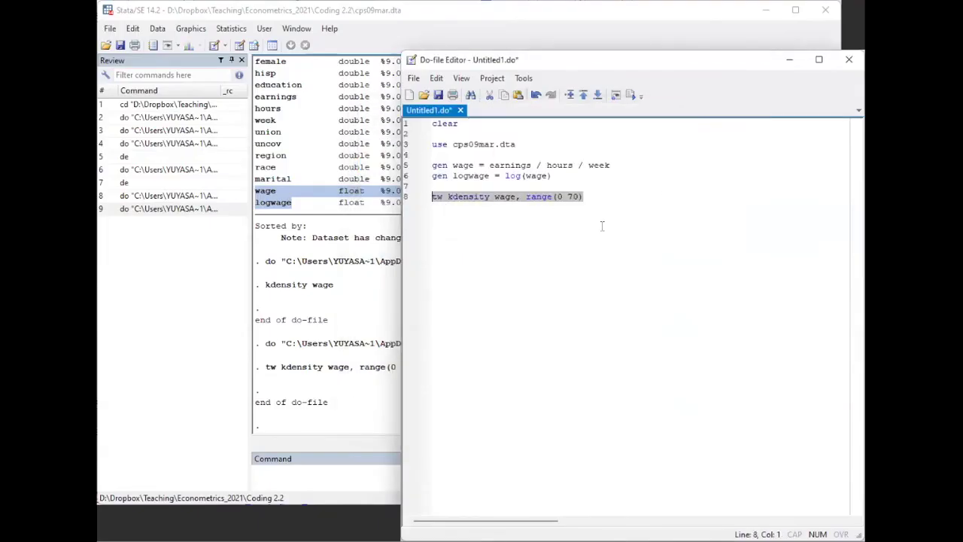
- Paste a copy of the wage density line below it and change wage to logwage
click(602, 225)
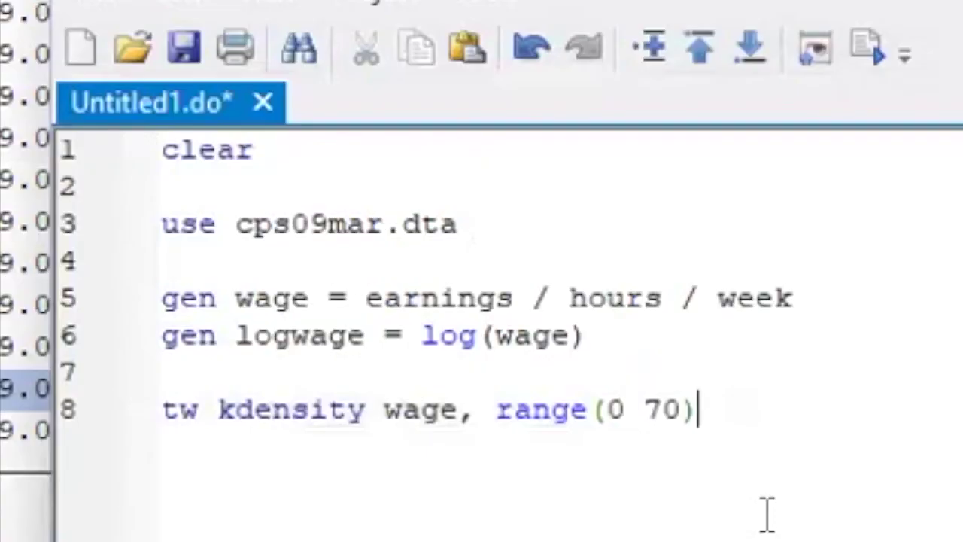
key(Return)
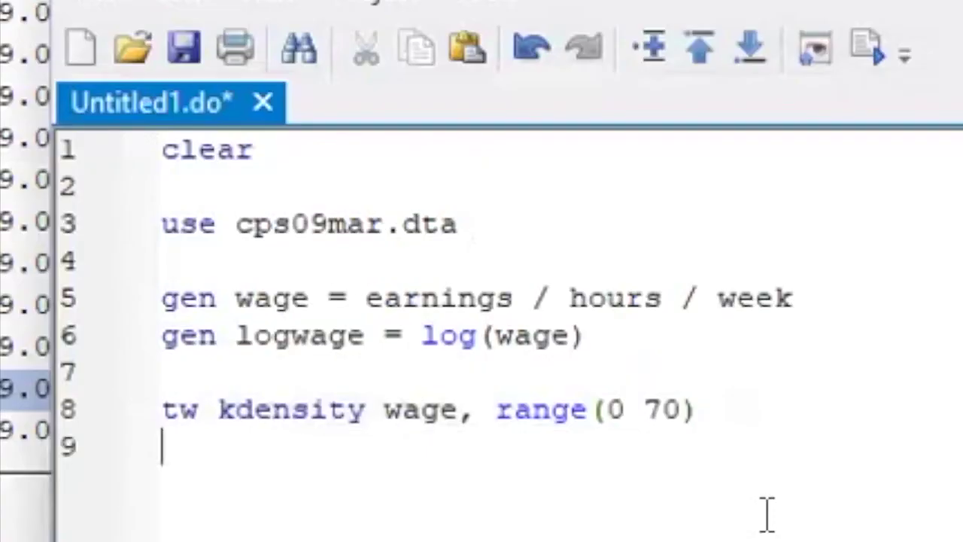
key(Return)
key(ctrl+v)
key(Left)
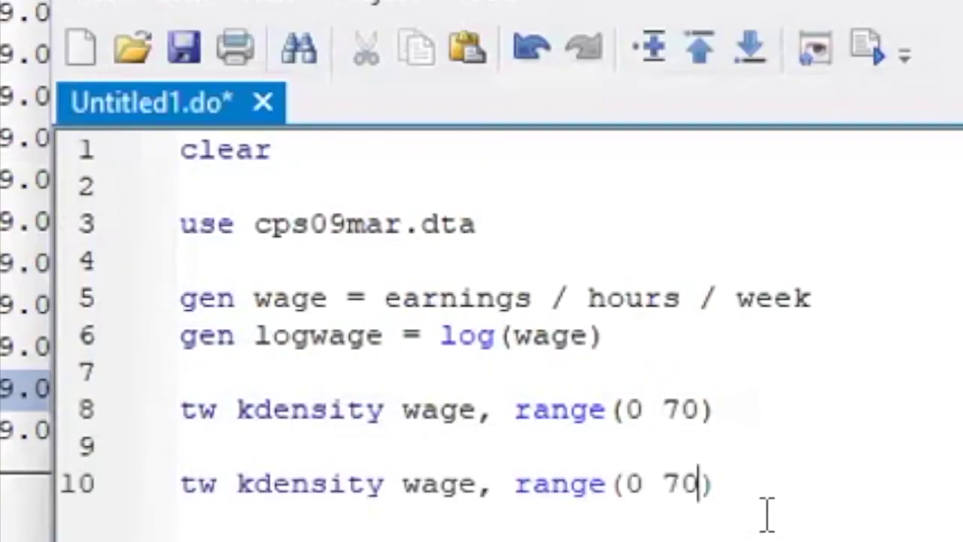
key(Left)
key(Left)
key(Left)
key(Right)
text(l)
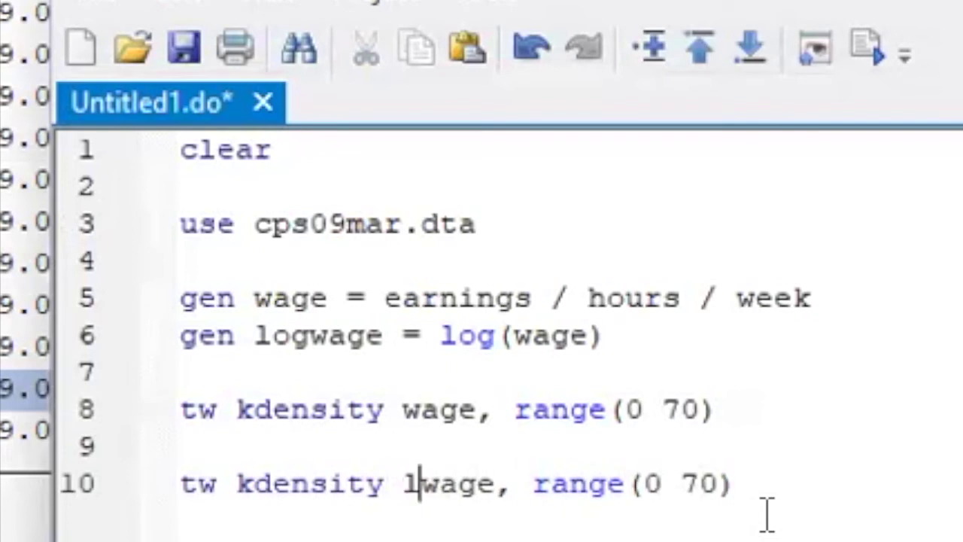
text(og)
- Change the upper range to 6 and run 'tw kdensity logwage, range(0 6)'
key(Right)
key(Right)
key(Right)
key(Right)
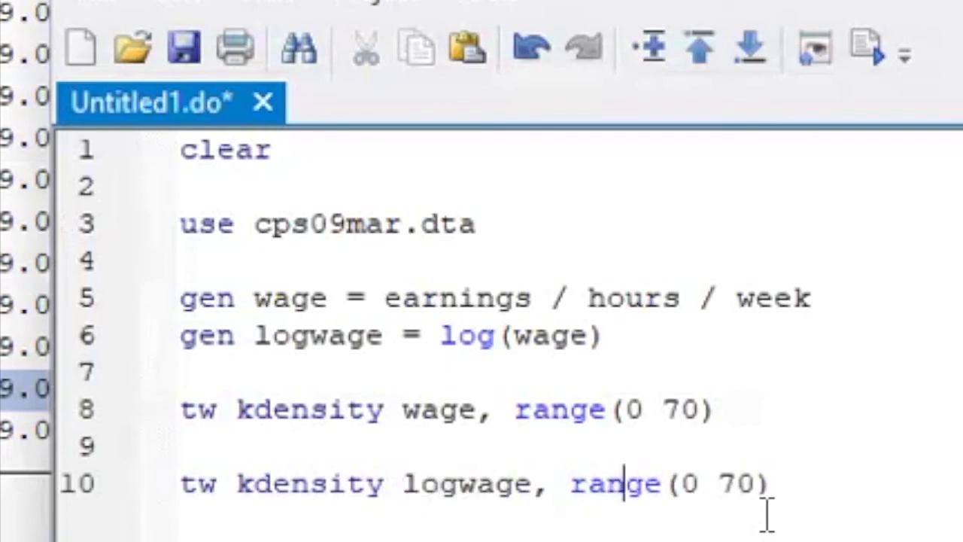
key(Right)
key(Right)
key(Right)
key(shift+Left)
key(shift+Left)
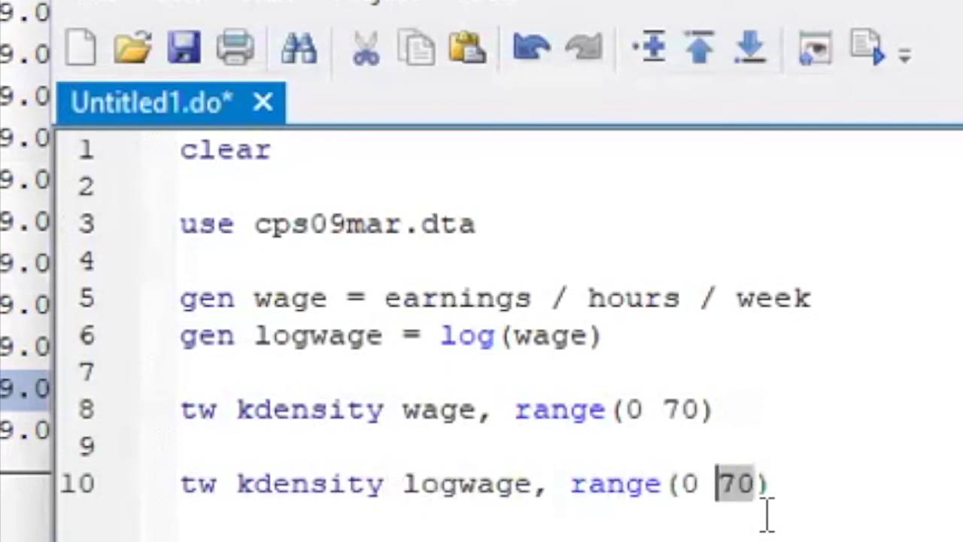
text(6)
key(Up)
key(BackSpace)
key(Right)
key(shift+End)
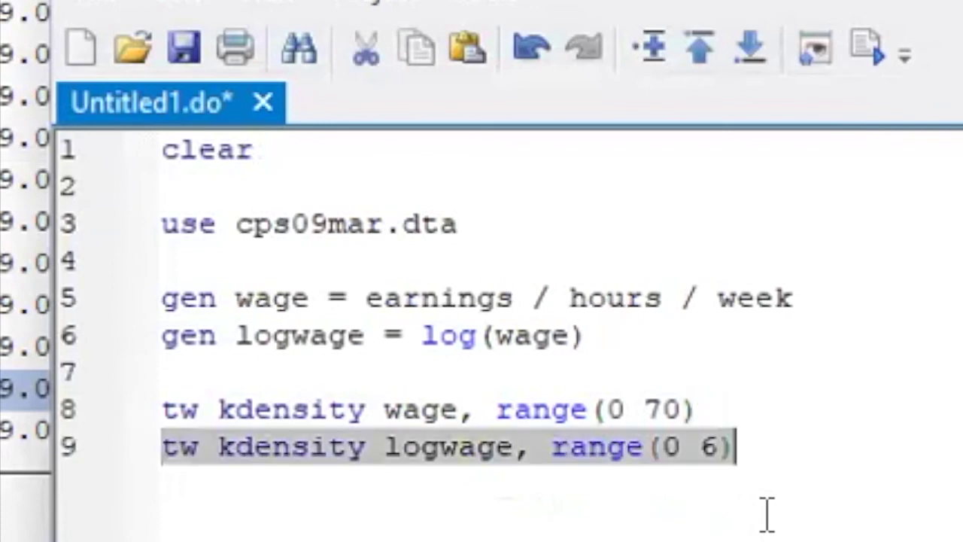
key(ctrl+d)
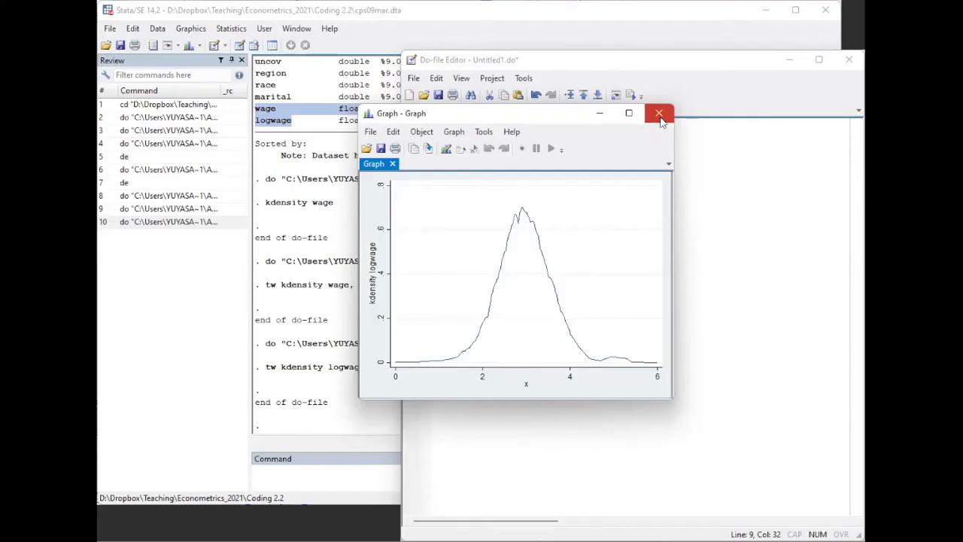
- Close the log wage density graph, then add and run 'sum wage' as do-file line 11
click(660, 114)
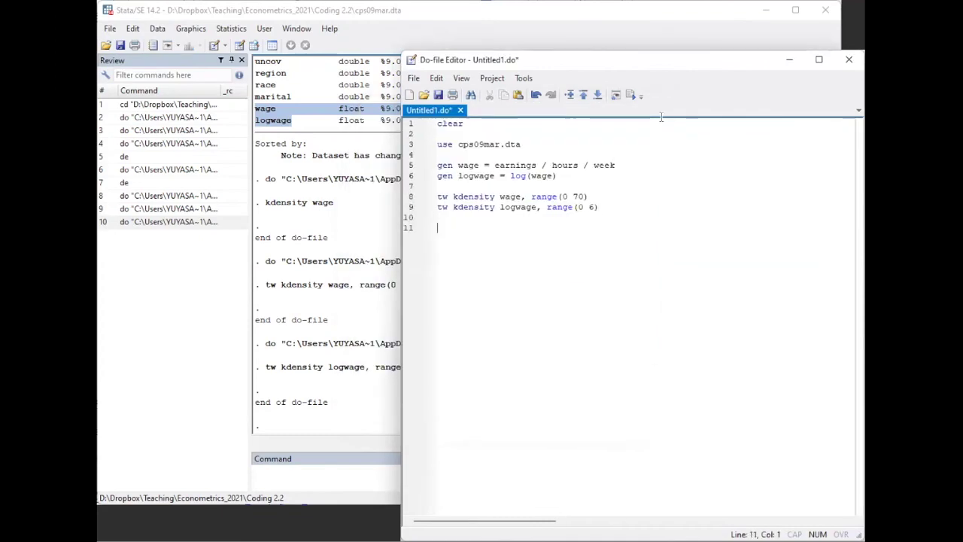
text(sum w)
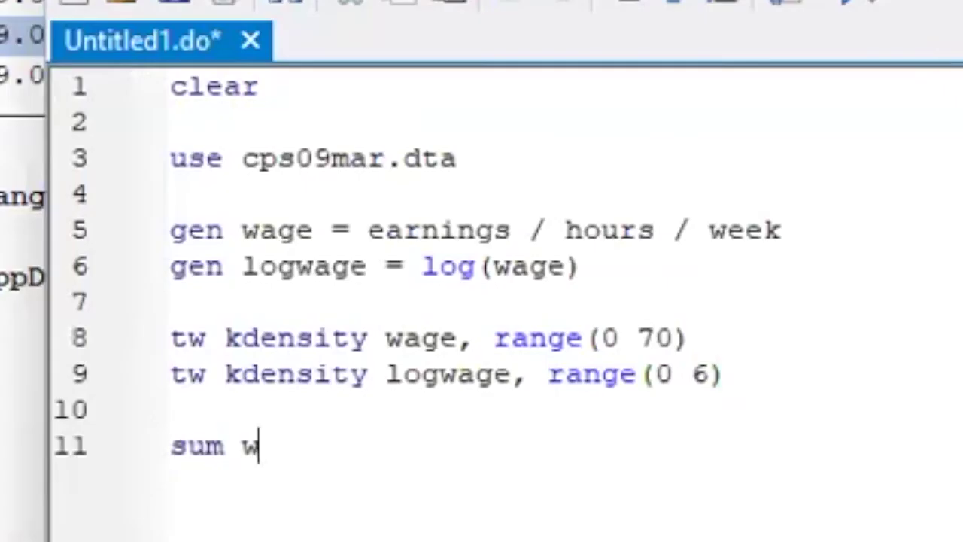
text(age)
key(shift+Up)
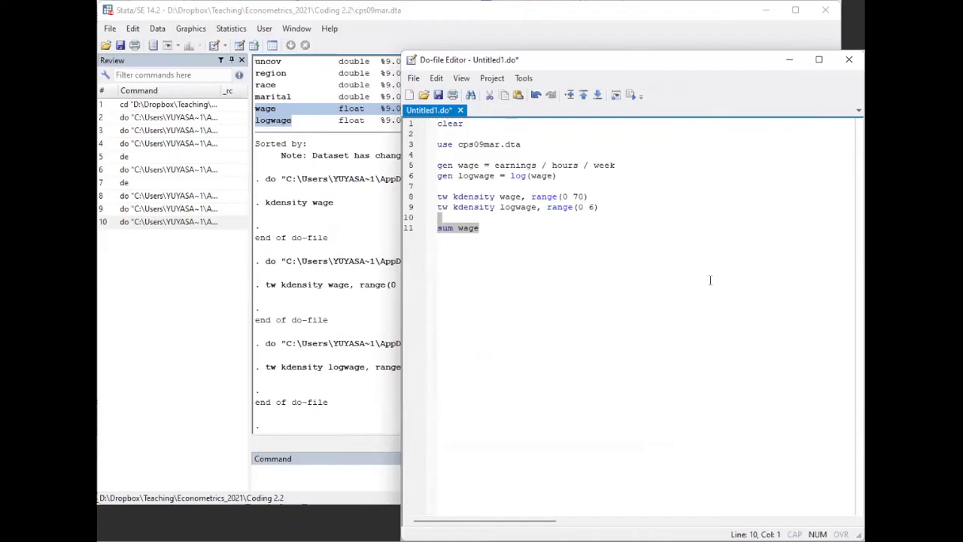
key(ctrl+d)
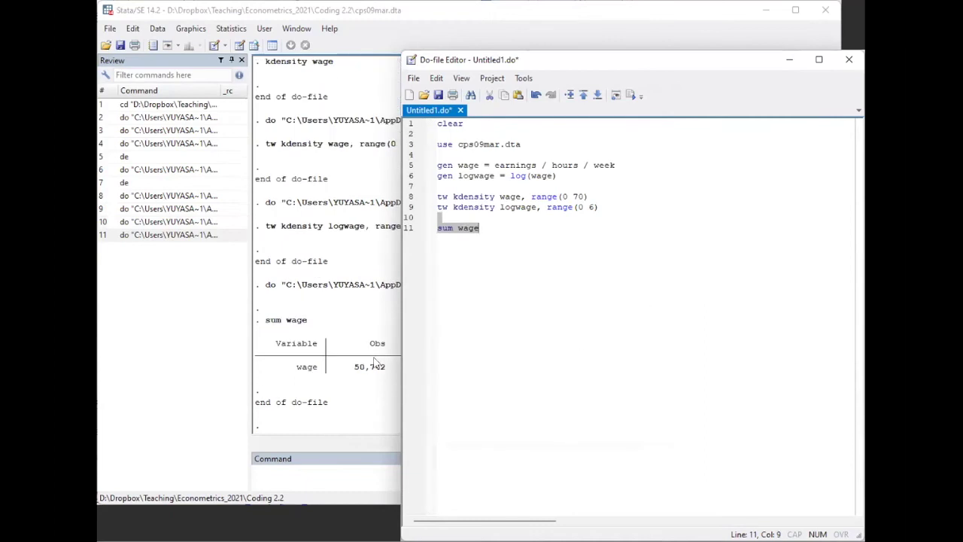
- Highlight the wage mean of 23.90266 in the Results window
click(374, 362)
drag(403, 367, 447, 367)
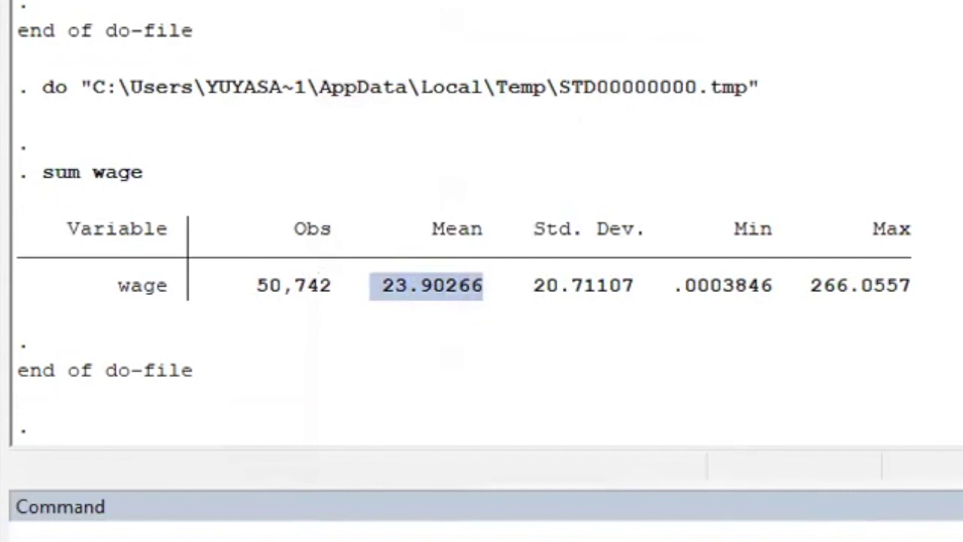
key(alt+Tab)
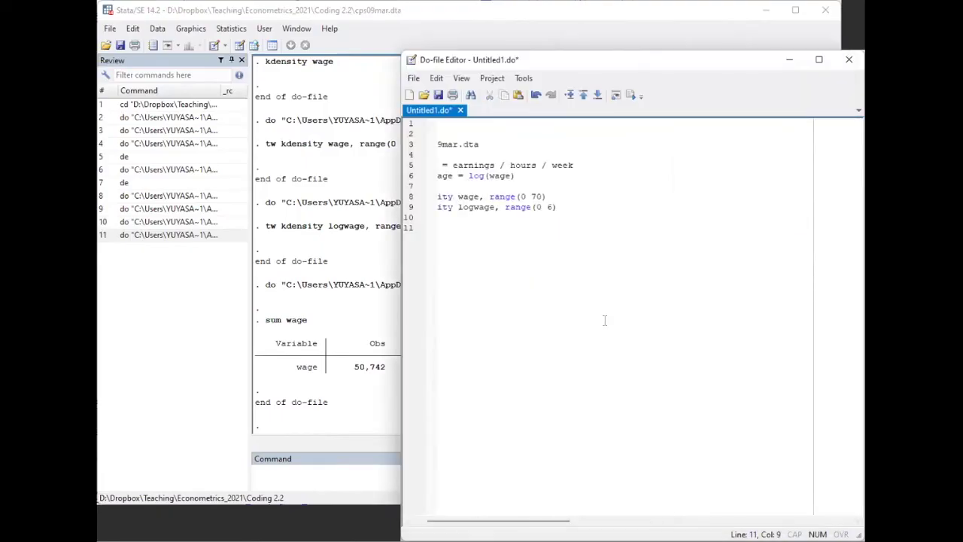
- Change line 11 to 'sum wage, detail' and run it to show percentiles, skewness and kurtosis
key(Up)
key(Down)
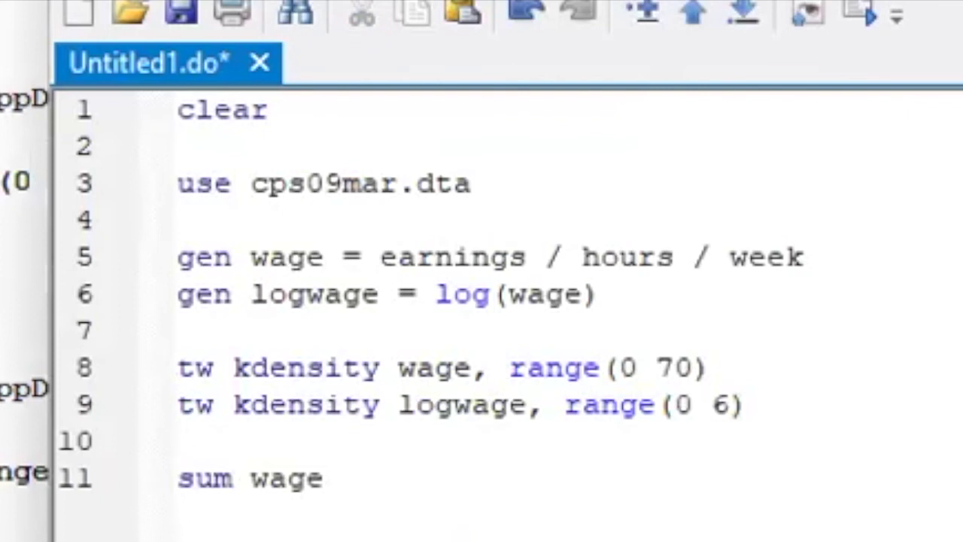
key(Right)
key(Right)
key(Right)
key(Right)
key(Right)
key(Right)
text(, detail)
key(shift+Up)
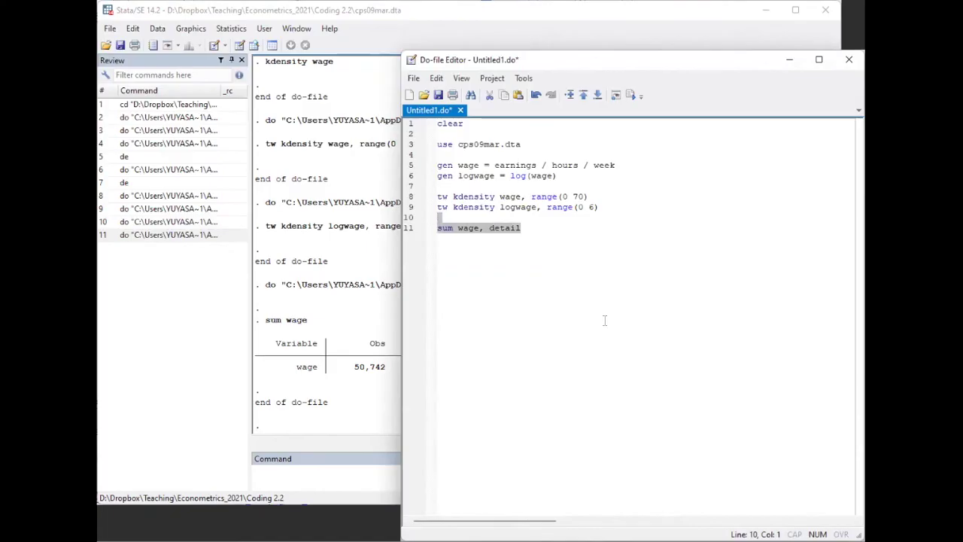
key(ctrl+d)
click(358, 310)
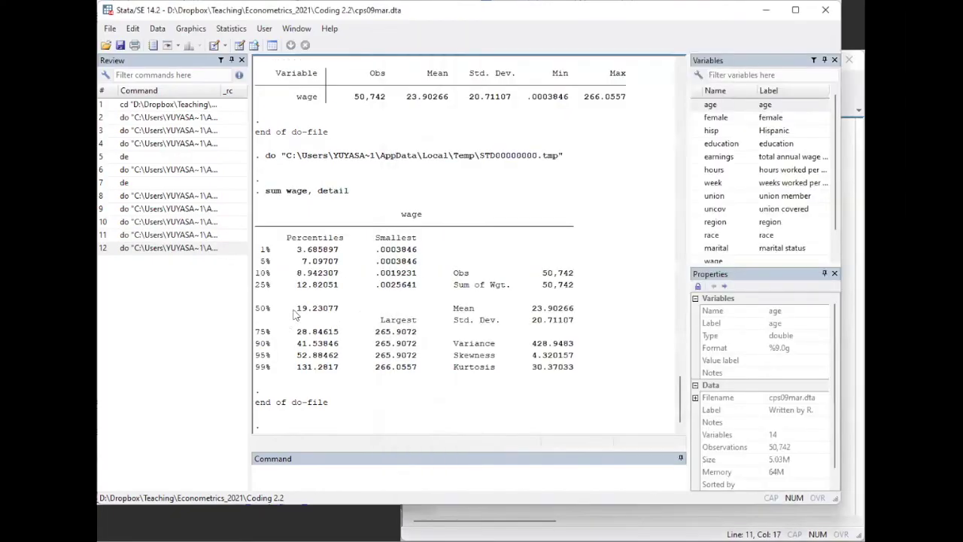